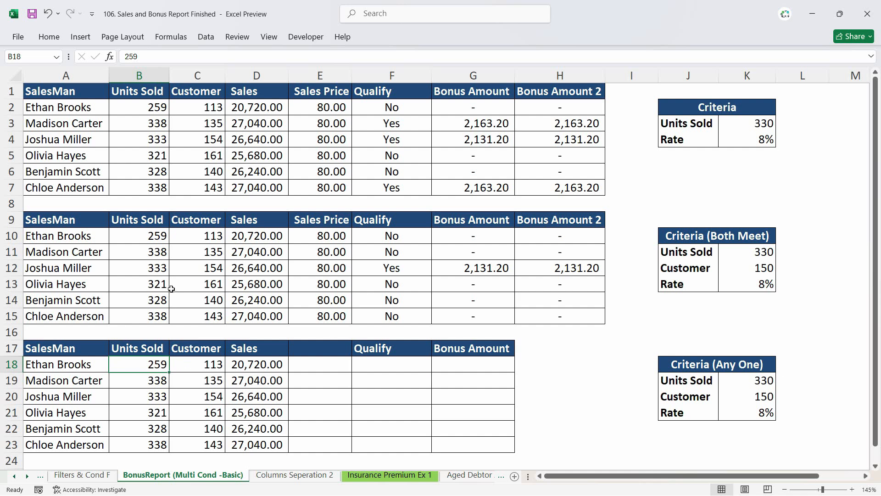
- Examine the existing bonus formula and the Units Sold and Customer values in the second table
{"action": "left_click", "coordinate": [469, 269]}
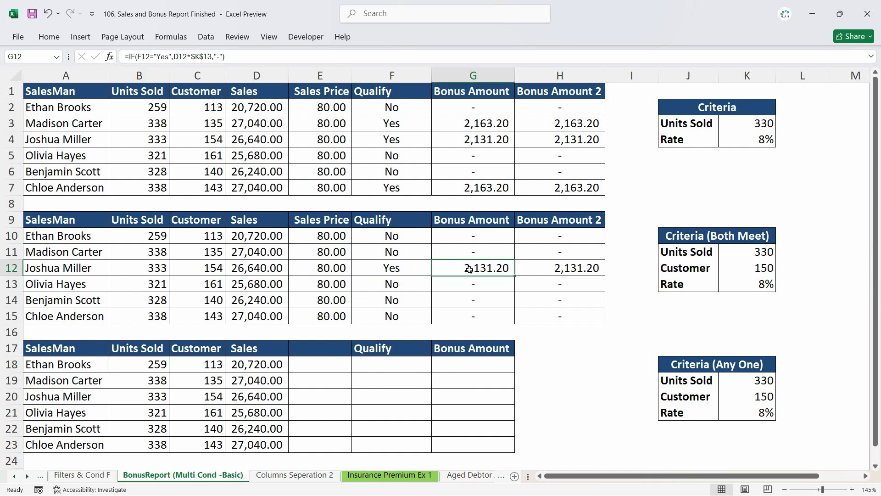
{"action": "left_click", "coordinate": [145, 234]}
{"action": "left_click", "coordinate": [194, 235]}
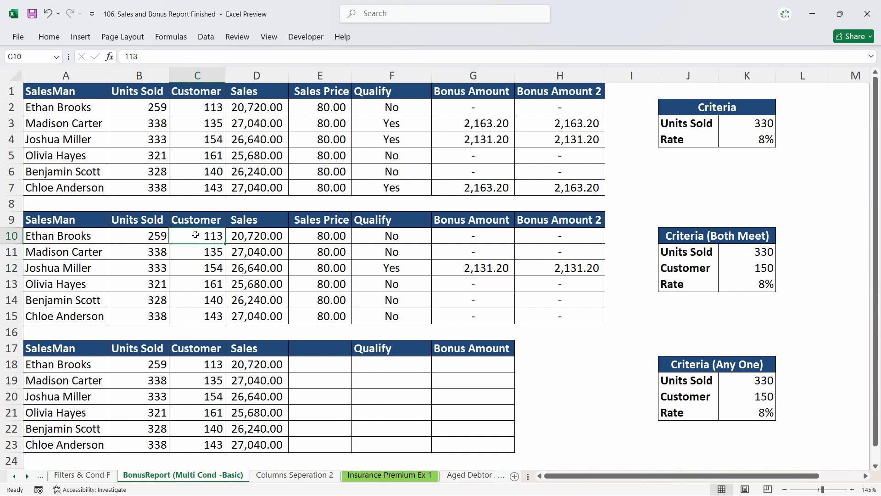
{"action": "left_click", "coordinate": [154, 238]}
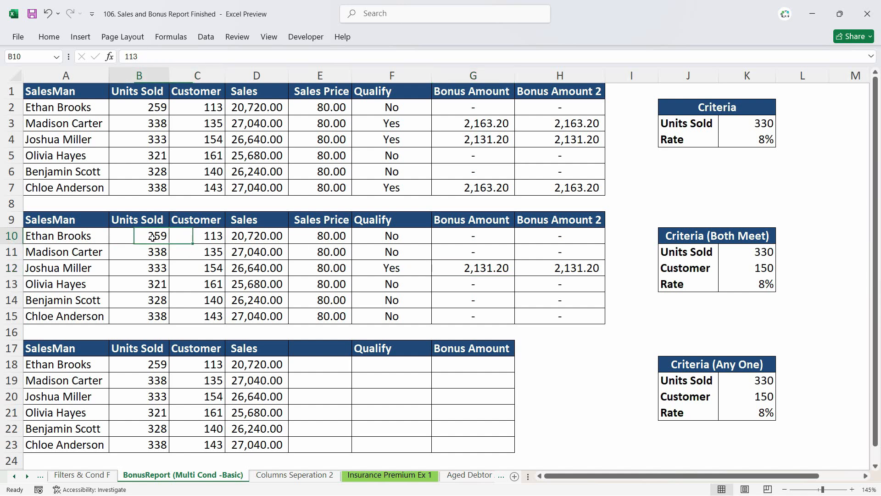
{"action": "left_click", "coordinate": [188, 237]}
{"action": "left_click_drag", "start_coordinate": [89, 238], "coordinate": [98, 315]}
{"action": "left_click", "coordinate": [154, 237]}
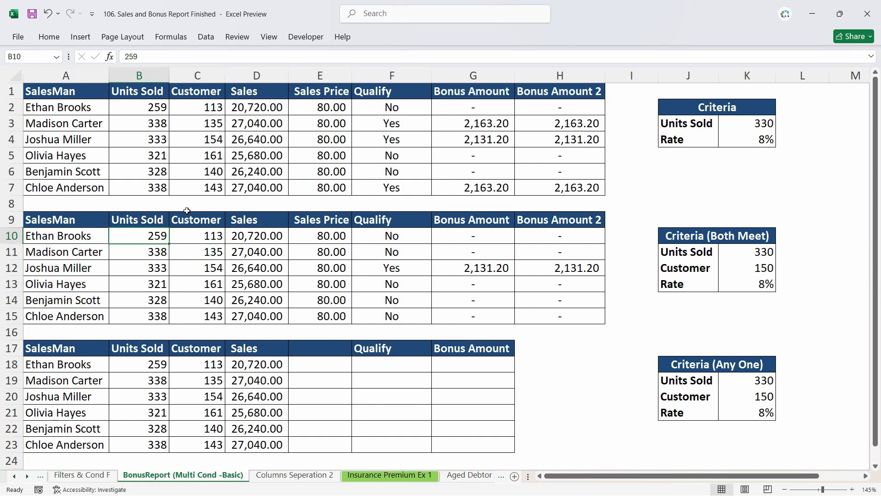
{"action": "left_click", "coordinate": [209, 236]}
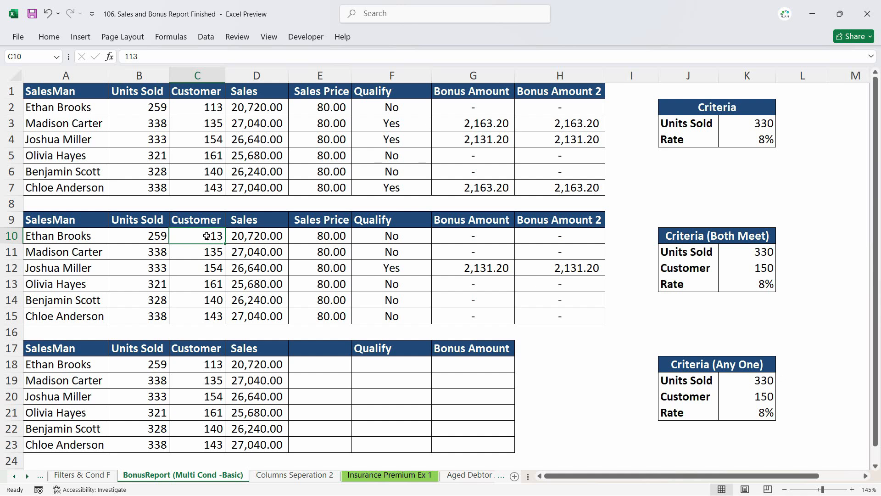
- Review the Both Meet criteria values and the AND-based Bonus Amount 2 formulas in the second table
{"action": "left_click_drag", "start_coordinate": [729, 253], "coordinate": [735, 266]}
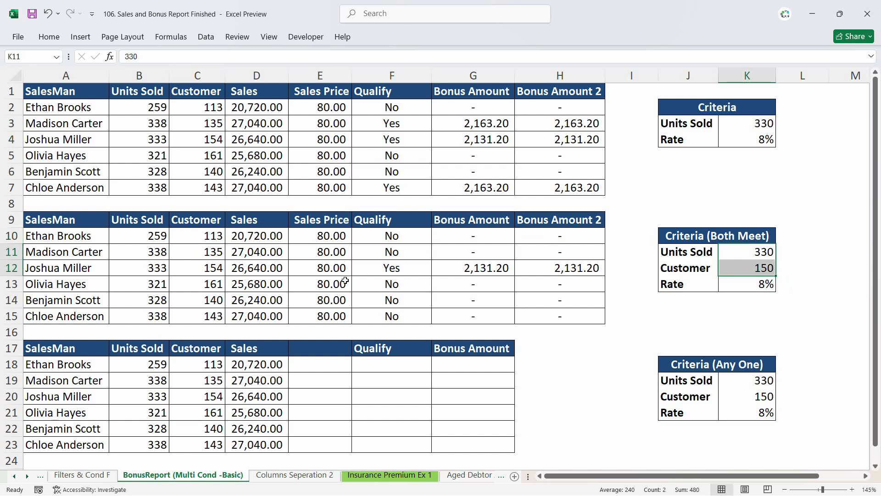
{"action": "left_click", "coordinate": [574, 242]}
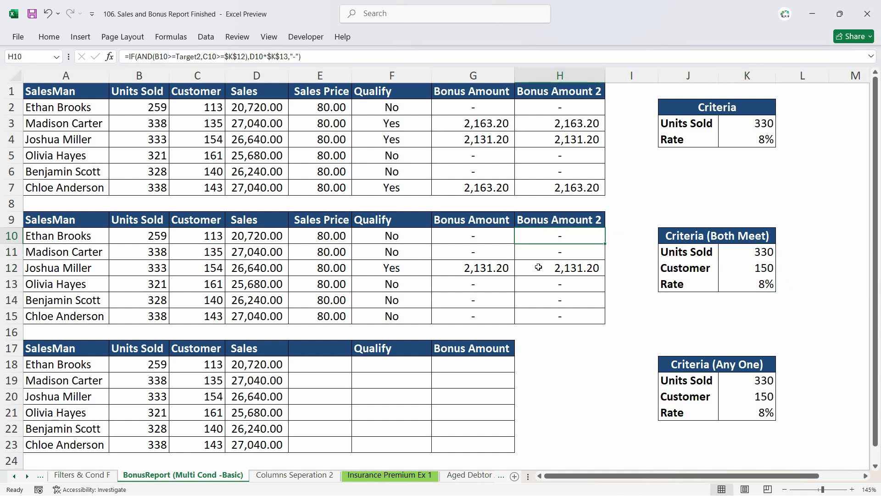
{"action": "left_click", "coordinate": [497, 275]}
{"action": "left_click", "coordinate": [567, 268]}
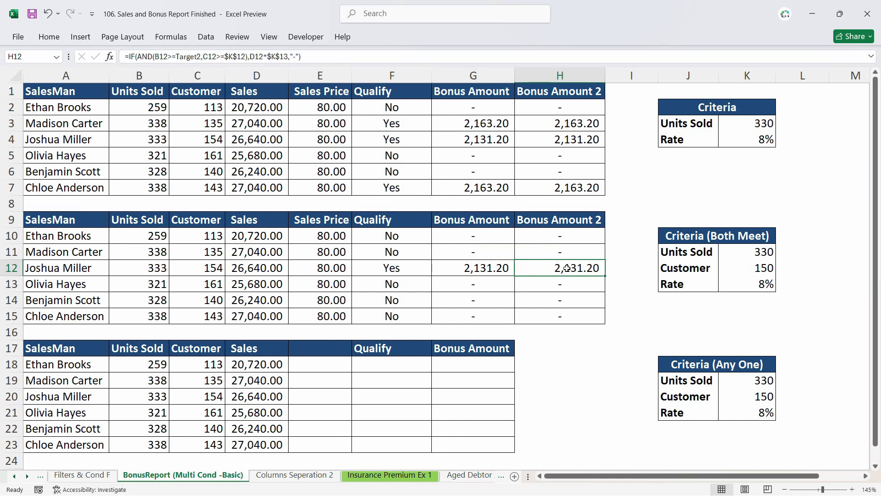
- Examine the Units Sold and Customer values of the third table for each salesman
{"action": "scroll", "coordinate": [510, 315], "scroll_direction": "down", "scroll_amount": 1}
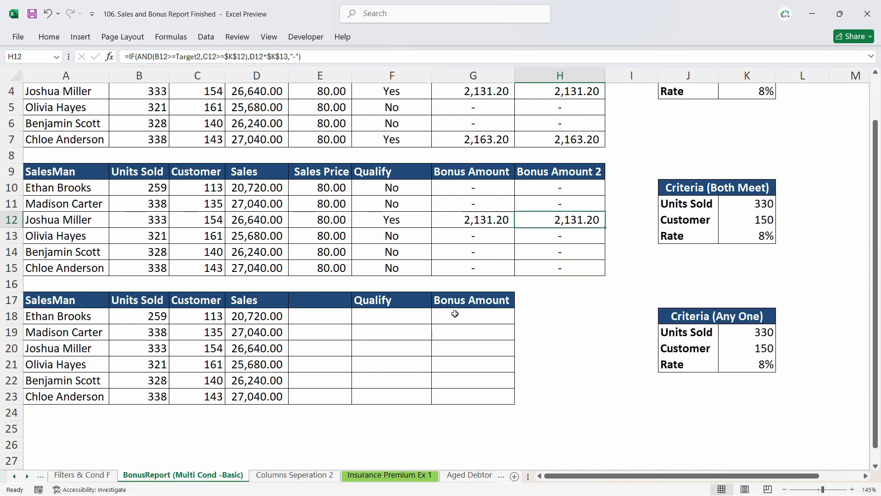
{"action": "left_click", "coordinate": [404, 320]}
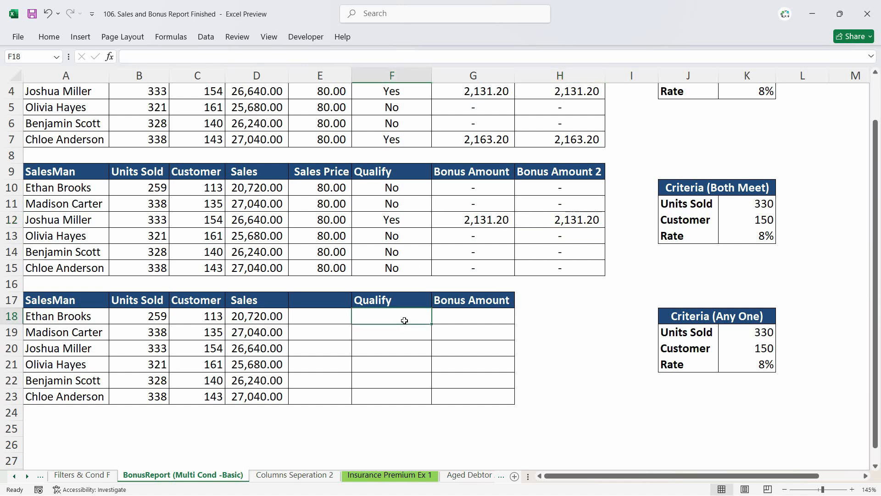
{"action": "left_click", "coordinate": [152, 316]}
{"action": "left_click", "coordinate": [187, 315]}
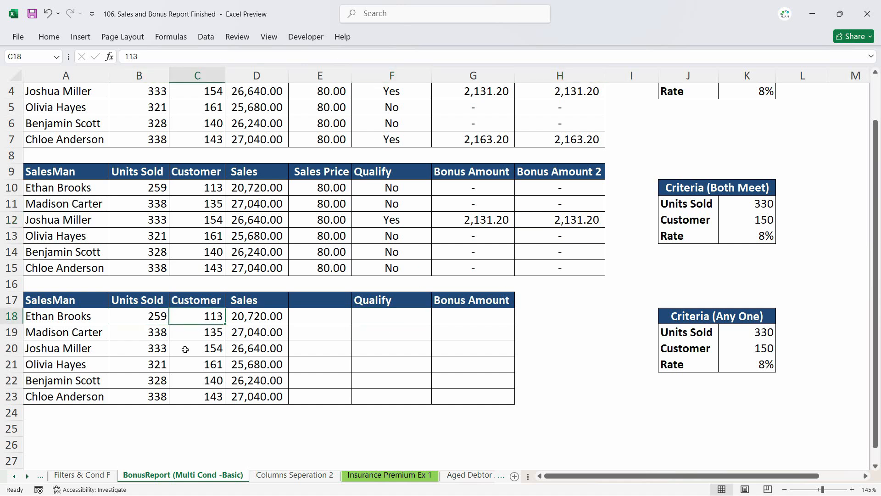
{"action": "left_click", "coordinate": [203, 332]}
{"action": "left_click", "coordinate": [205, 353]}
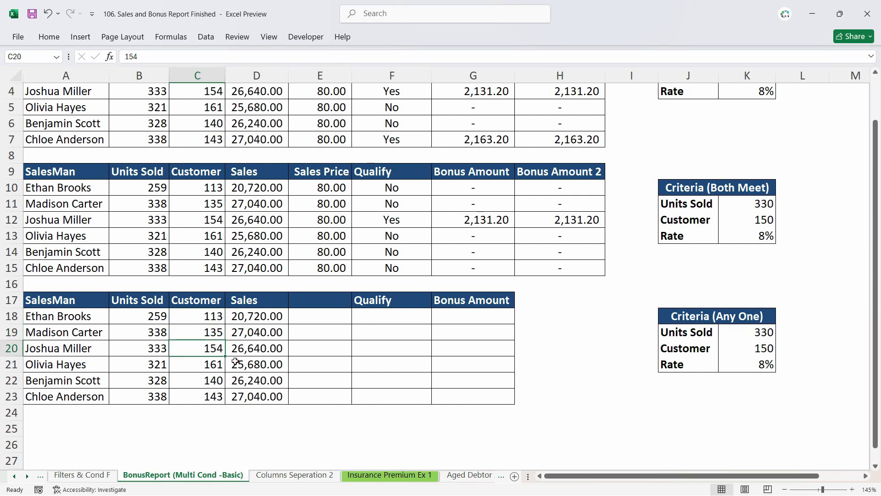
{"action": "left_click", "coordinate": [212, 372]}
- Compare the third table's salesmen and their figures with the Any One criteria values
{"action": "left_click", "coordinate": [370, 317]}
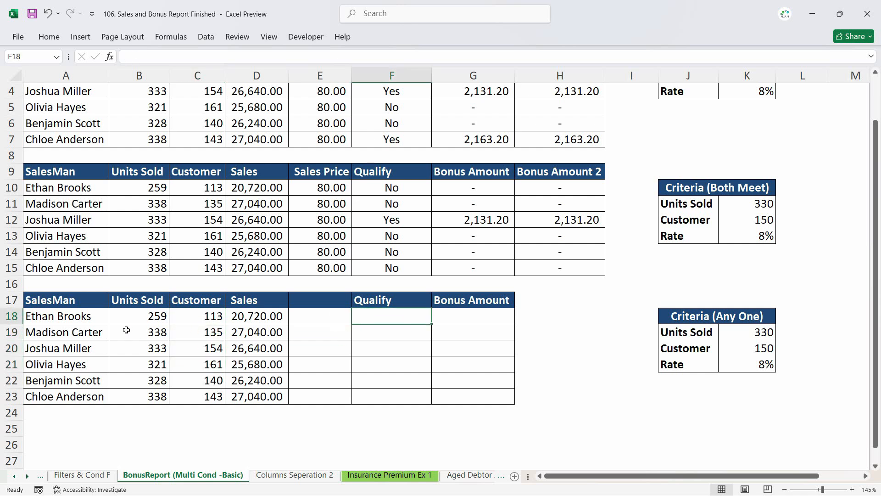
{"action": "left_click", "coordinate": [70, 317]}
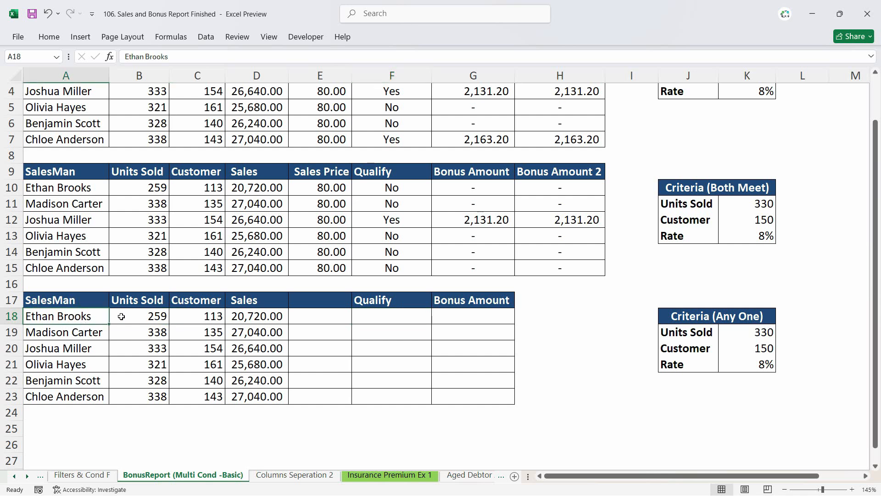
{"action": "left_click", "coordinate": [142, 316]}
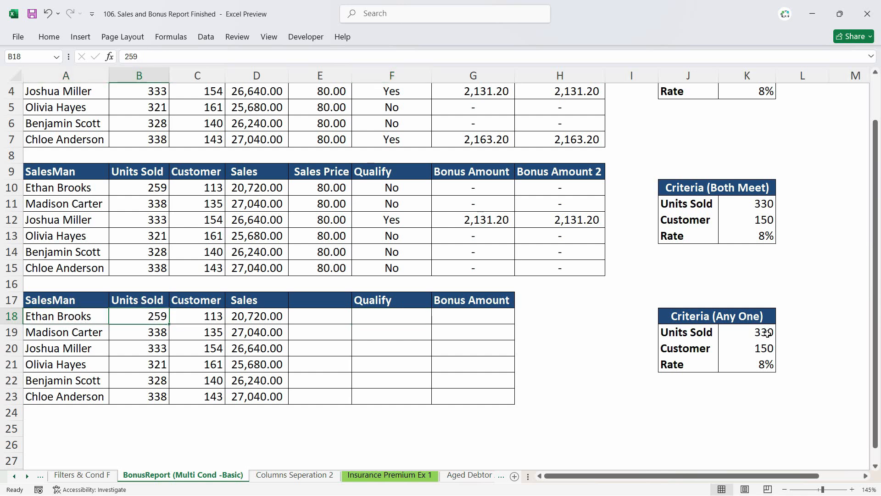
{"action": "double_click", "coordinate": [201, 315]}
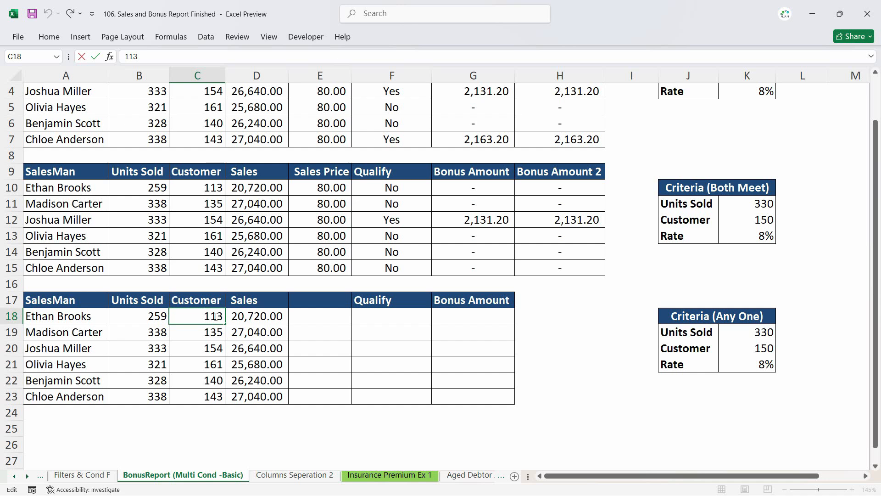
{"action": "left_click", "coordinate": [409, 317]}
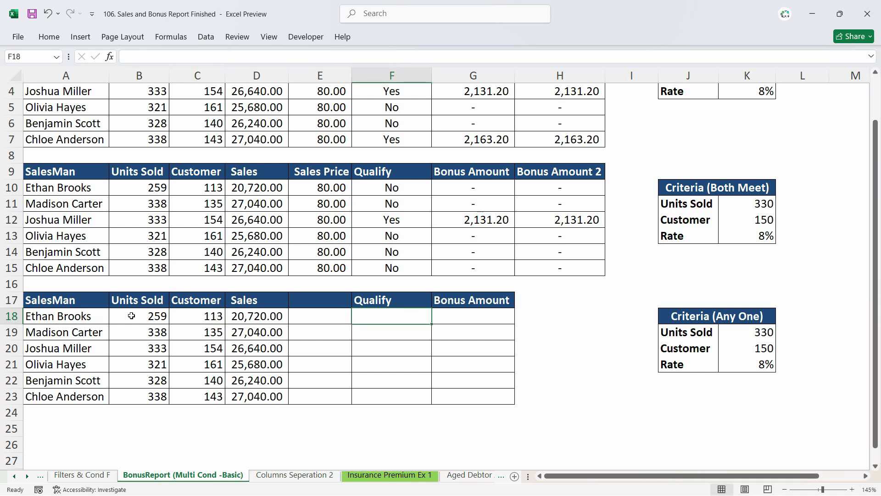
{"action": "left_click", "coordinate": [140, 334]}
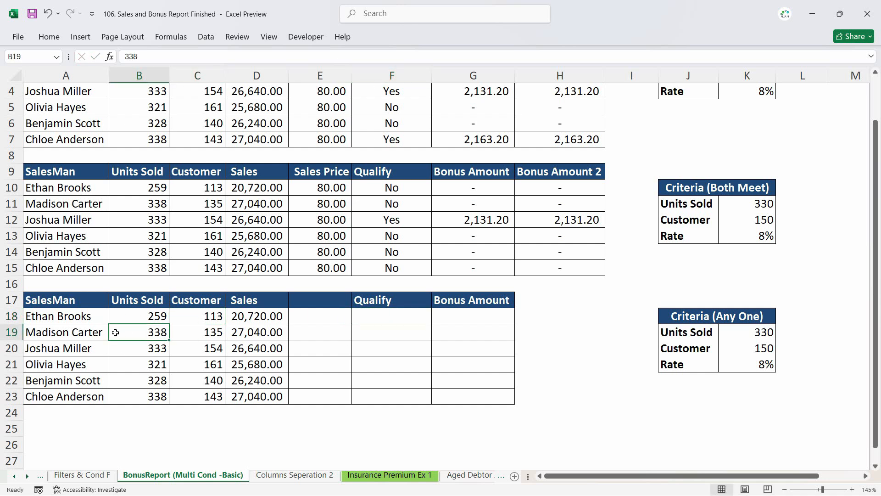
{"action": "left_click", "coordinate": [762, 349]}
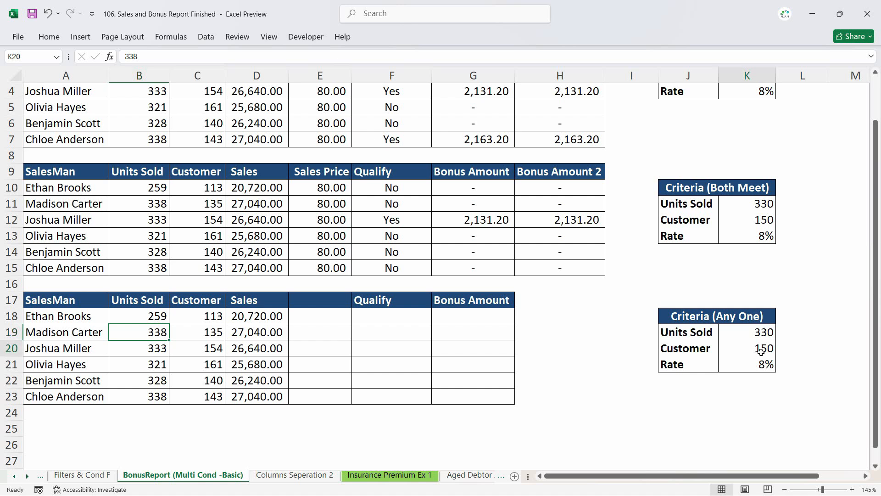
- Copy the Sales Price column of the second table into the empty column of the third table
{"action": "left_click", "coordinate": [308, 301]}
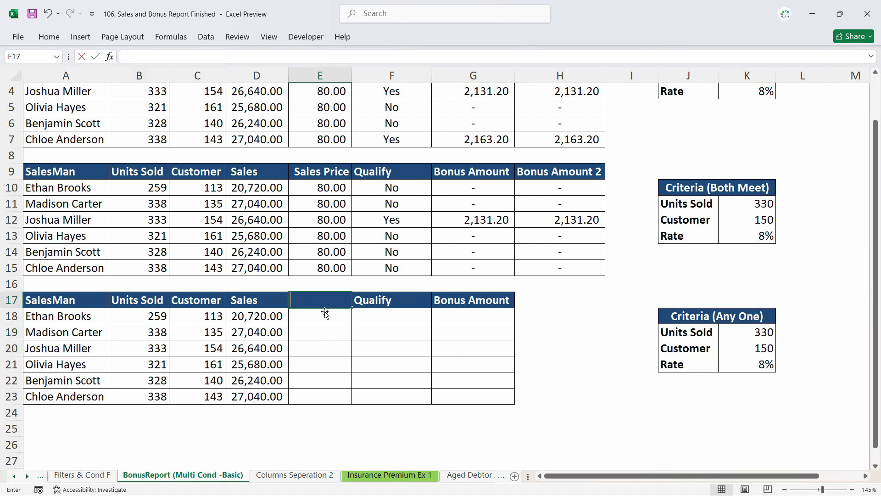
{"action": "left_click_drag", "start_coordinate": [321, 172], "coordinate": [324, 267]}
{"action": "key", "text": "ctrl+c"}
{"action": "left_click", "coordinate": [321, 305]}
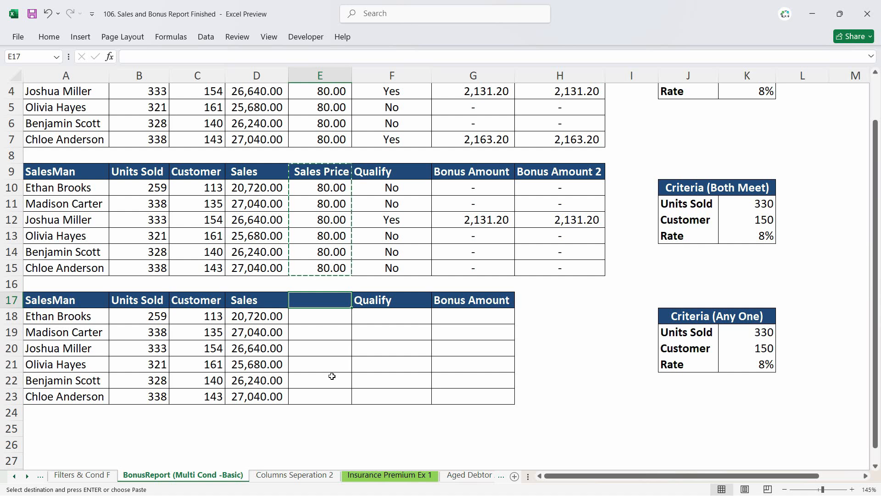
{"action": "key", "text": "ctrl+v"}
{"action": "left_click", "coordinate": [386, 317]}
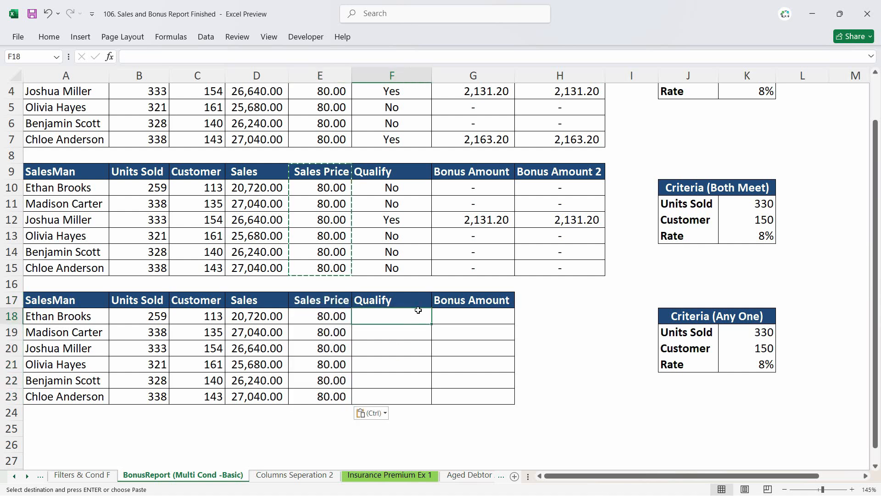
{"action": "key", "text": "Escape"}
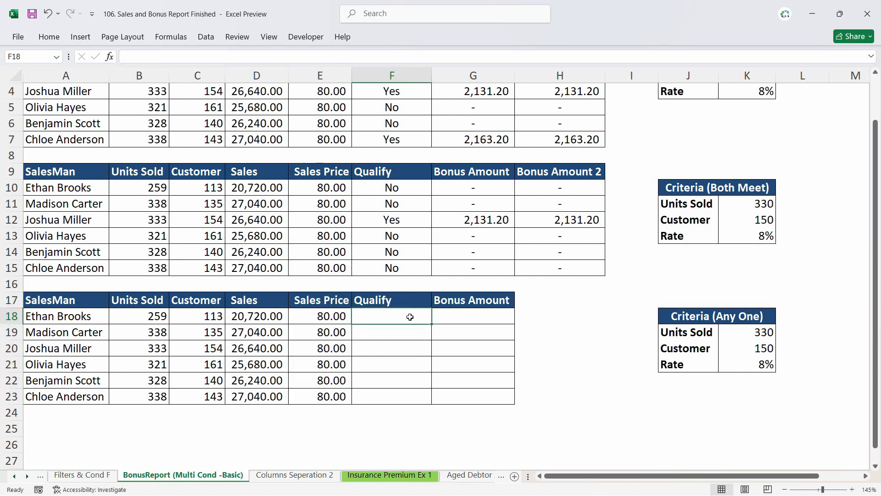
- In the first Qualify cell, start an IF formula with OR whose first test is B18>=$K$19
{"action": "type", "text": "="}
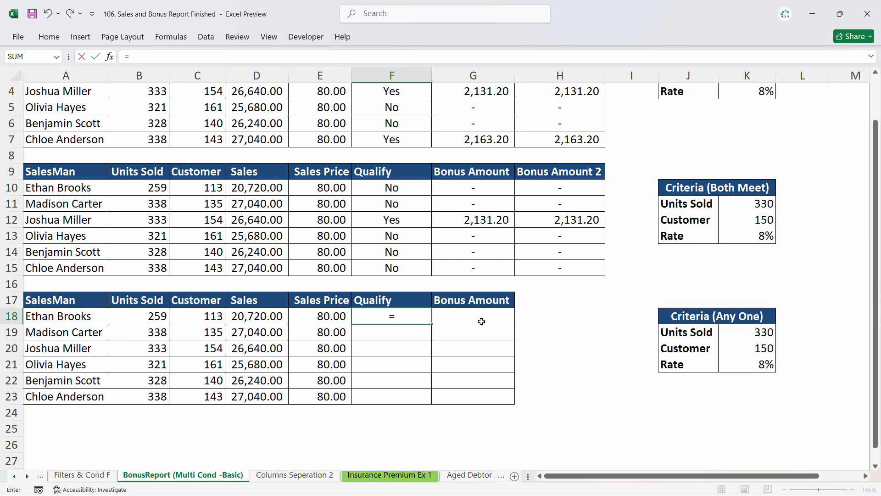
{"action": "type", "text": "IF("}
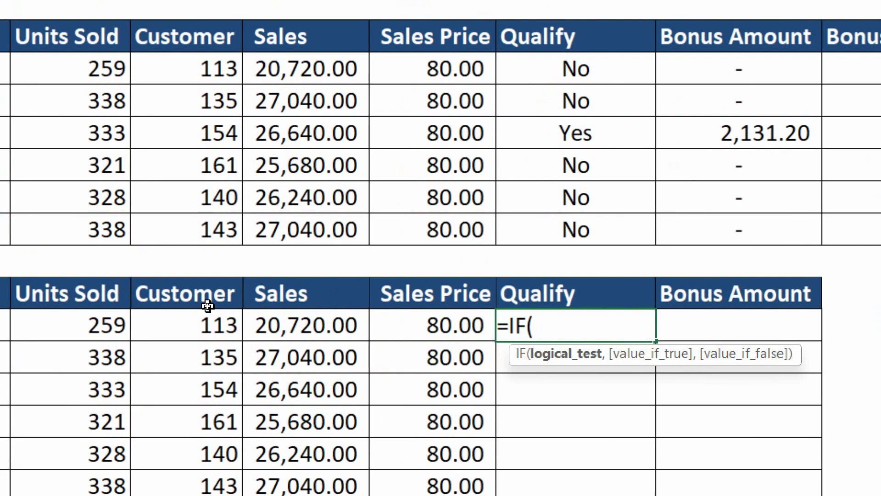
{"action": "type", "text": "or"}
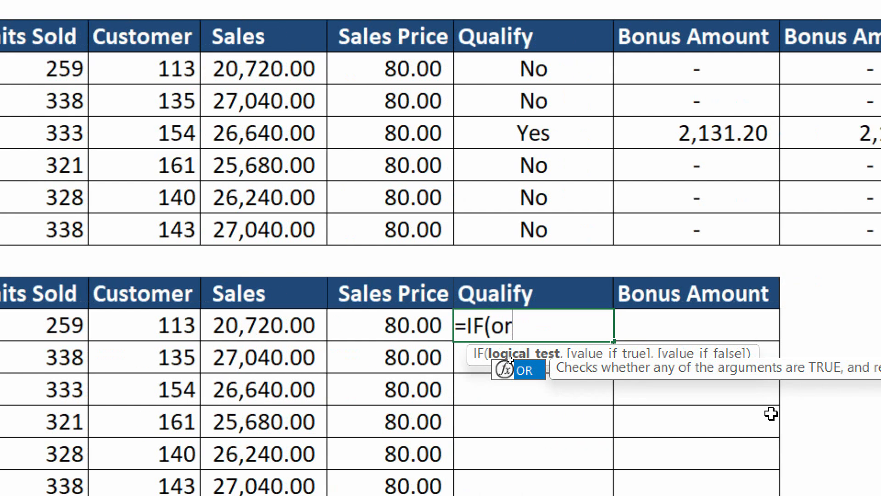
{"action": "key", "text": "Tab"}
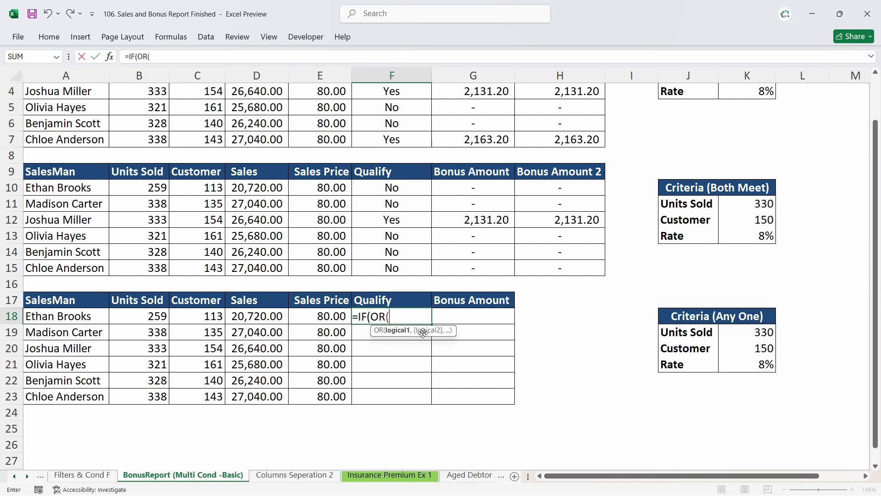
{"action": "left_click", "coordinate": [142, 317]}
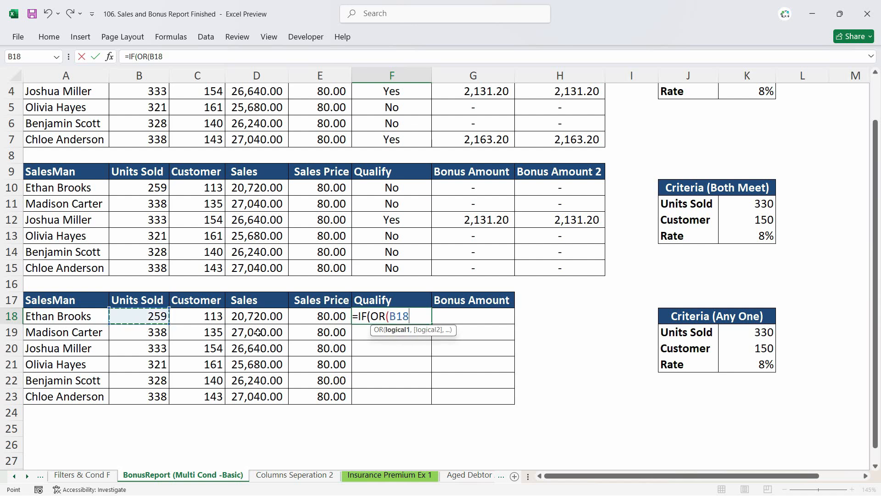
{"action": "type", "text": ">="}
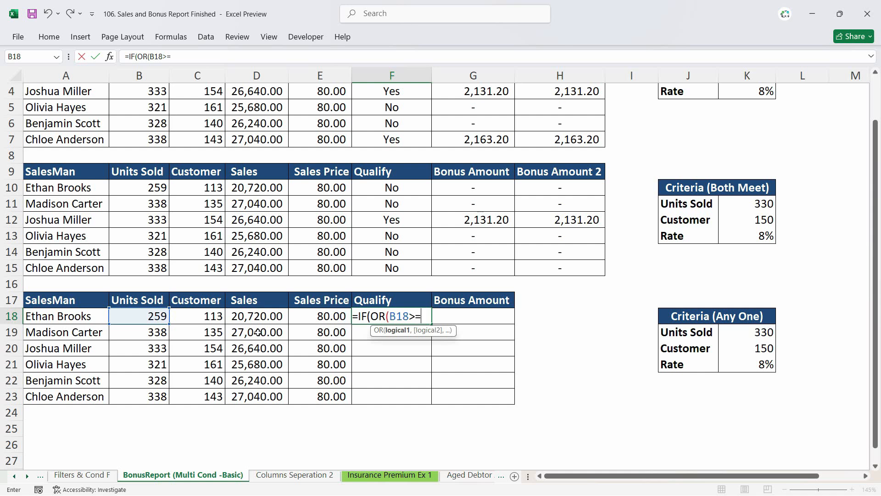
{"action": "left_click", "coordinate": [751, 337]}
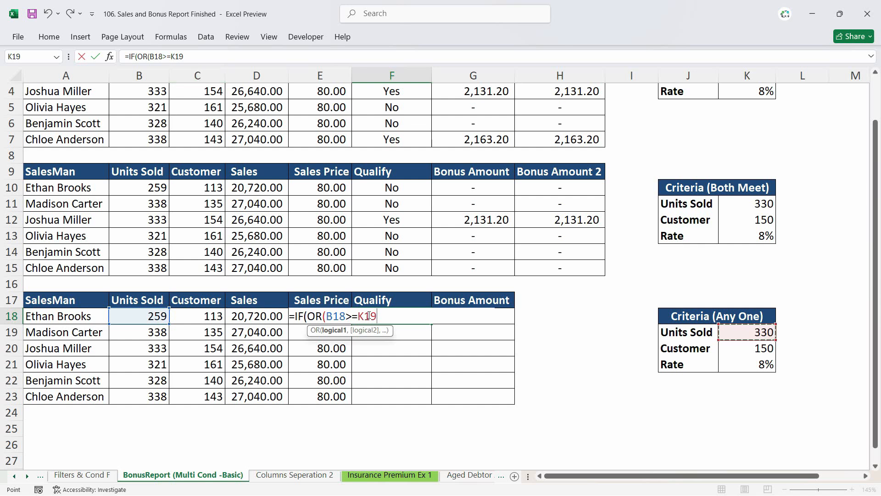
{"action": "key", "text": "F4"}
{"action": "type", "text": ","}
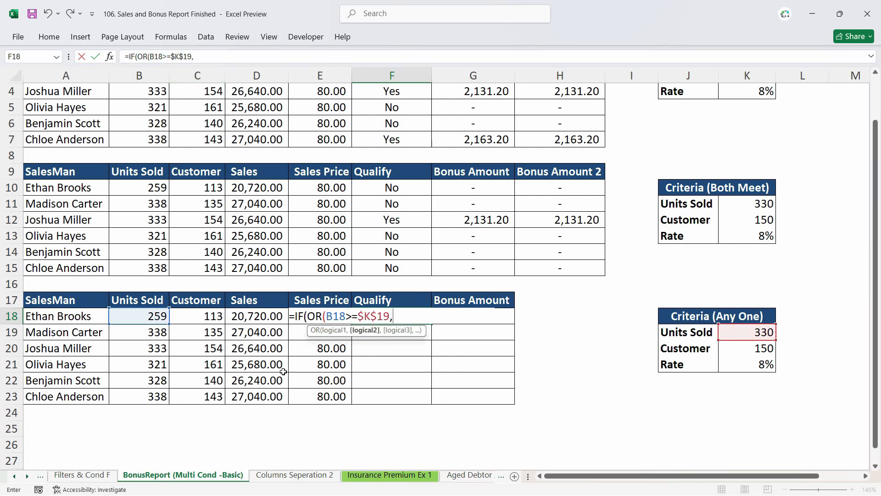
- Add the second OR test C18>=$K$20 and close the OR function
{"action": "left_click", "coordinate": [209, 317]}
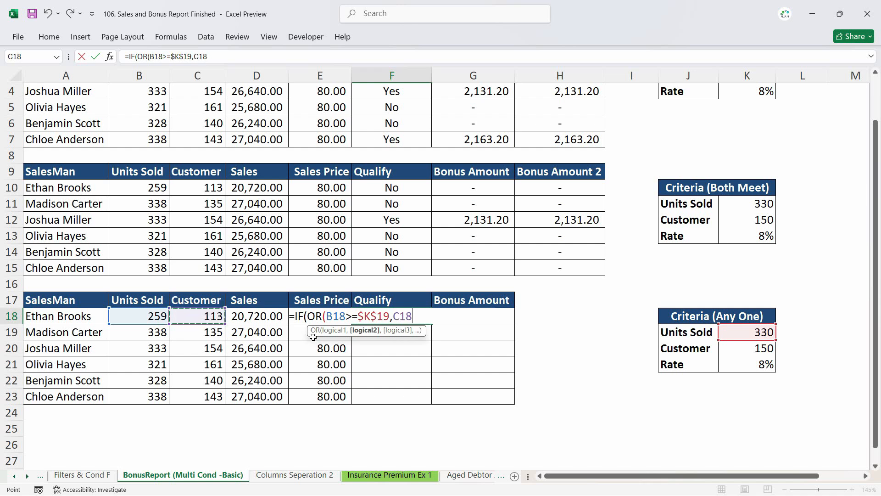
{"action": "type", "text": ">="}
{"action": "left_click", "coordinate": [748, 351]}
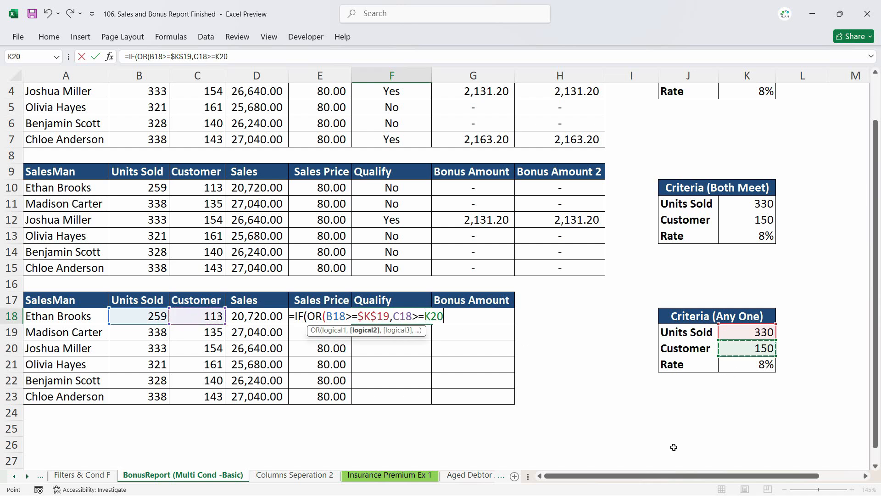
{"action": "key", "text": "F4"}
{"action": "type", "text": ")"}
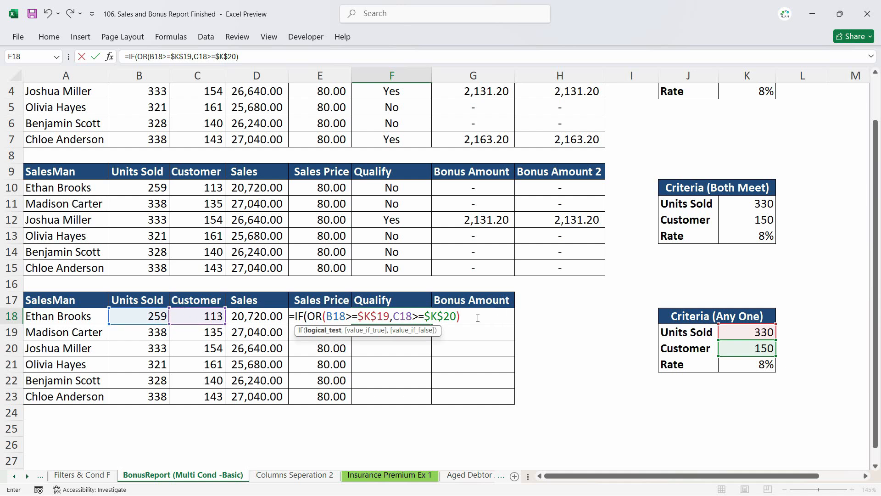
- Complete the Qualify formula with "Yes" if true and "No" if false, and accept the suggested correction
{"action": "type", "text": ",\""}
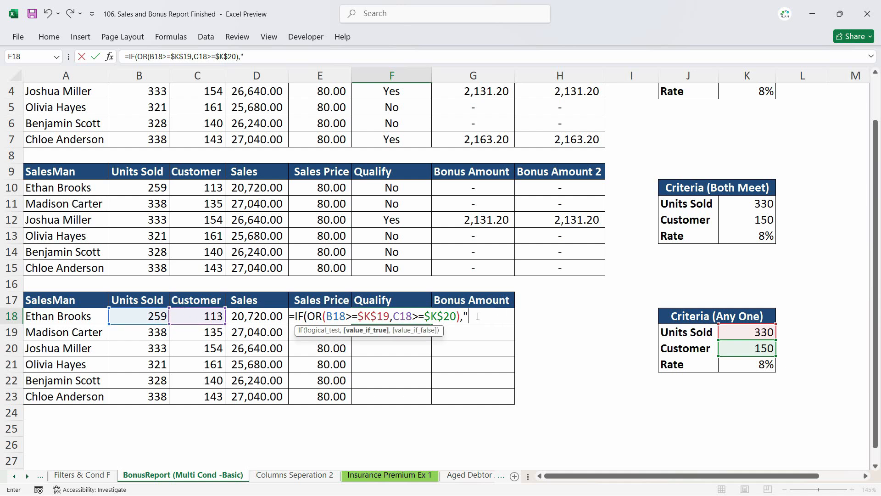
{"action": "type", "text": "Yes\",\""}
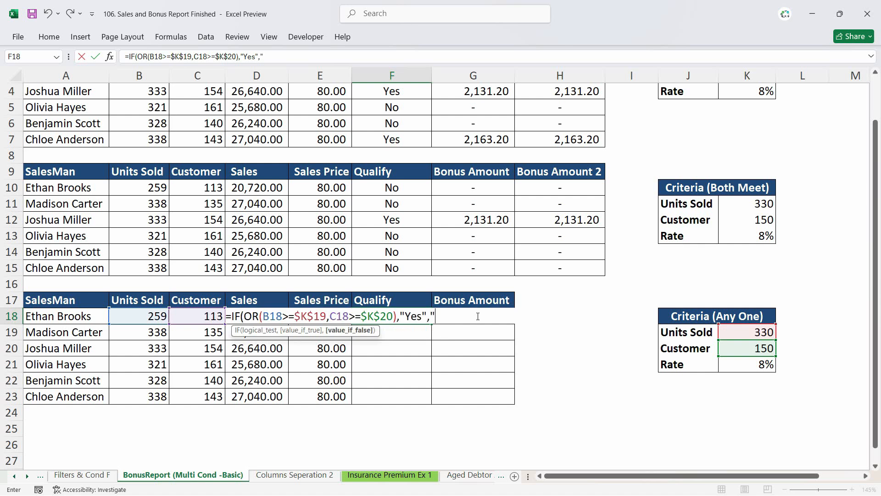
{"action": "type", "text": "No\""}
{"action": "key", "text": "Return"}
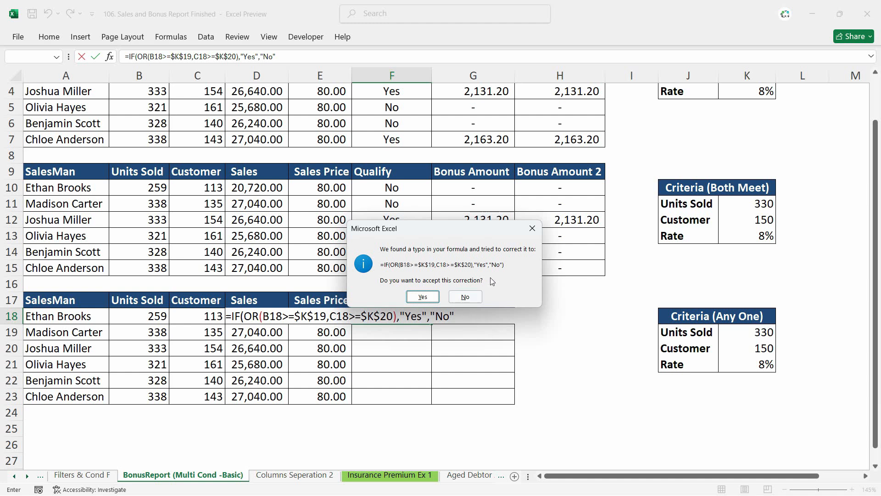
{"action": "left_click", "coordinate": [423, 297]}
- Fill the Qualify formula down for all salesmen in the third table
{"action": "left_click", "coordinate": [419, 315]}
{"action": "double_click", "coordinate": [432, 324]}
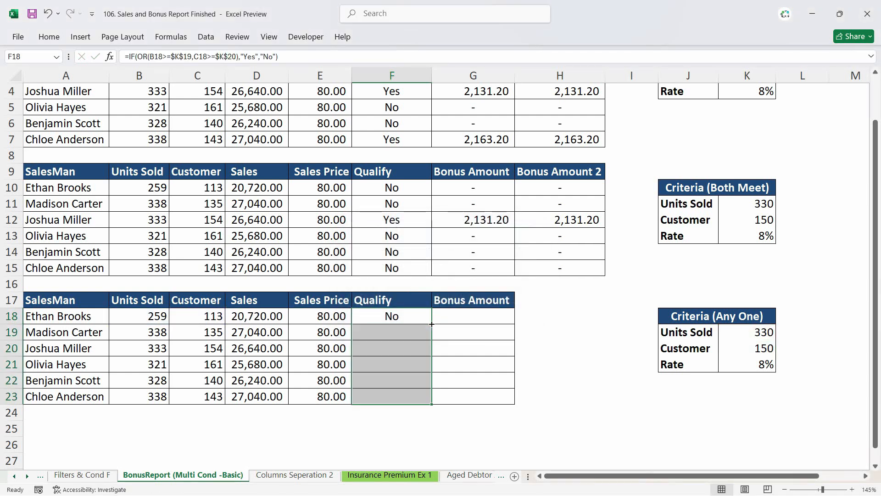
{"action": "left_click", "coordinate": [400, 364]}
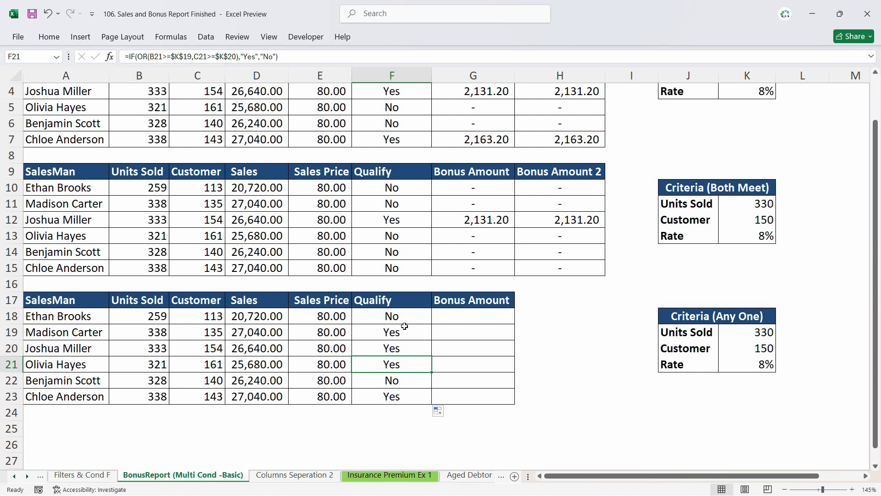
{"action": "left_click", "coordinate": [469, 321]}
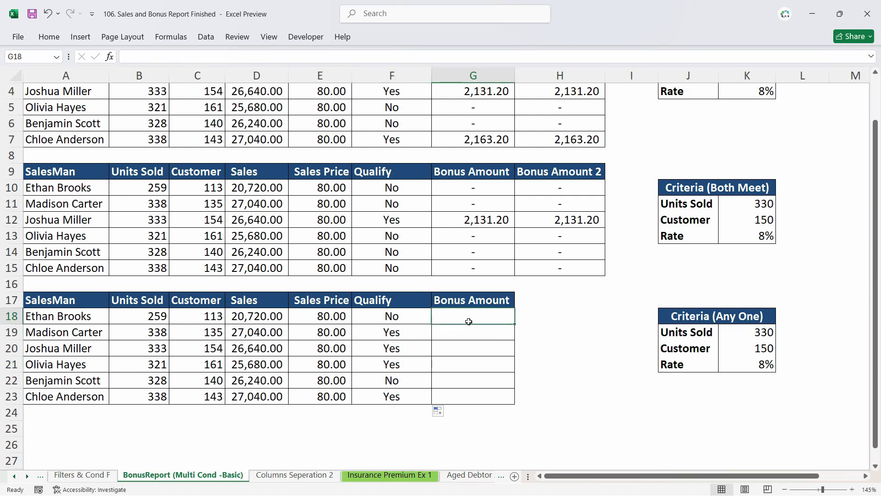
{"action": "left_click_drag", "start_coordinate": [410, 333], "coordinate": [406, 371]}
{"action": "left_click", "coordinate": [399, 394]}
{"action": "left_click", "coordinate": [405, 316]}
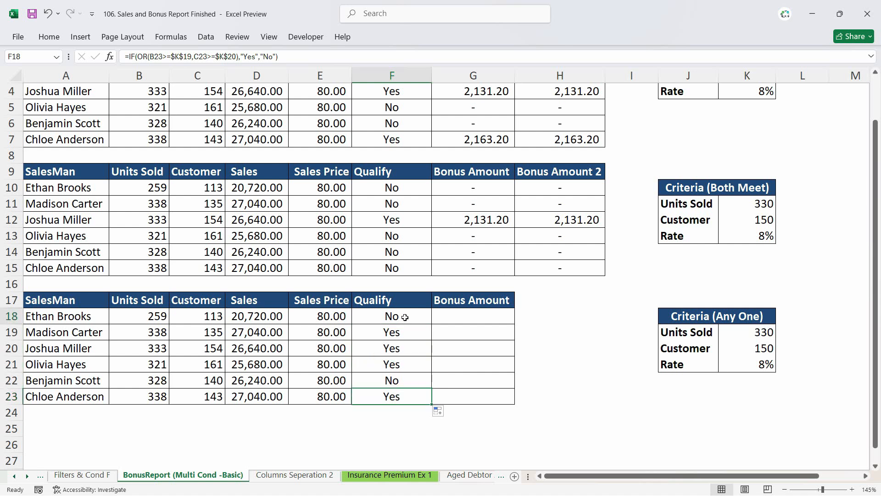
- Enter the bonus formula =IF(F18="Yes",D18*$K$21,"-") in the first Bonus Amount cell of the third table
{"action": "left_click", "coordinate": [458, 316]}
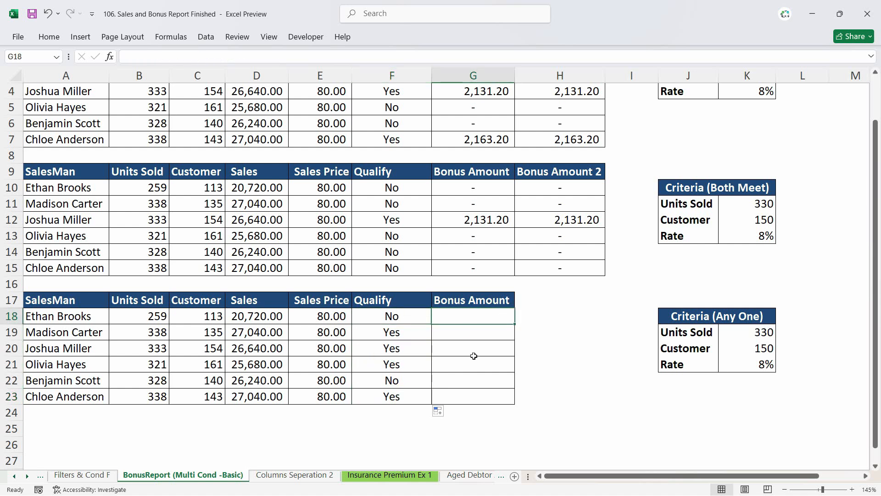
{"action": "type", "text": "=IF("}
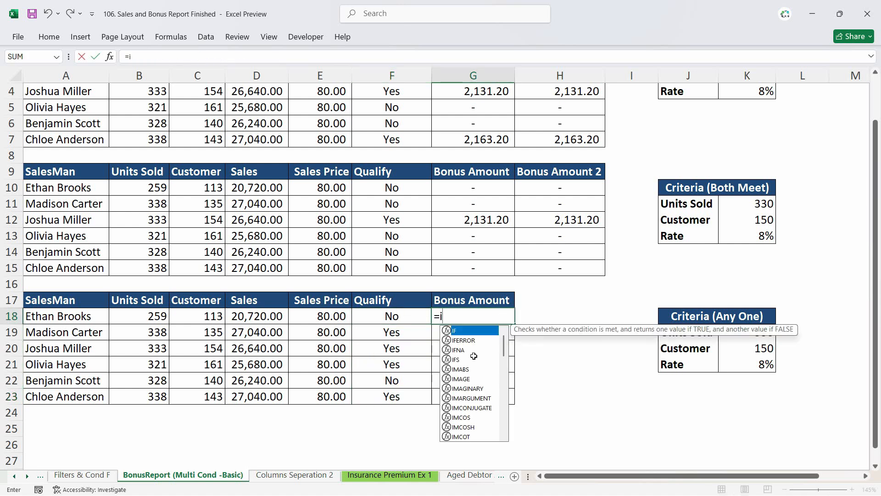
{"action": "left_click", "coordinate": [413, 317]}
{"action": "type", "text": "="}
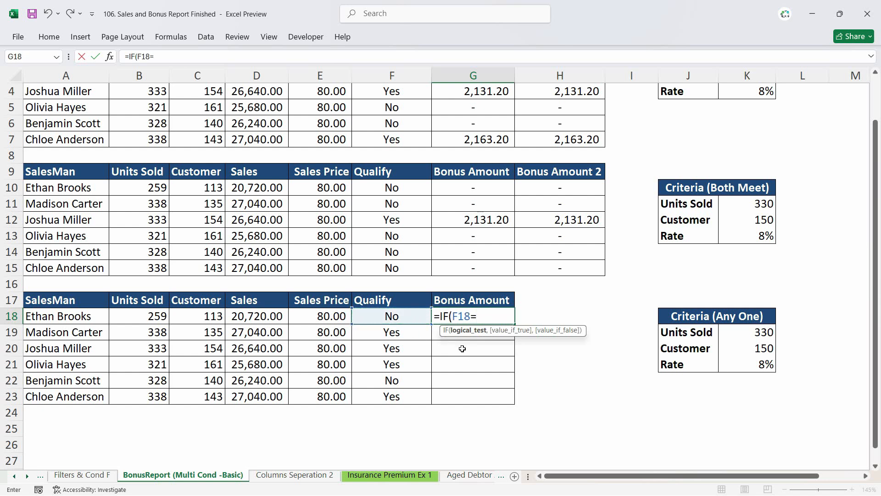
{"action": "type", "text": "\"Yes\","}
{"action": "key", "text": "Left"}
{"action": "key", "text": "Left"}
{"action": "key", "text": "Left"}
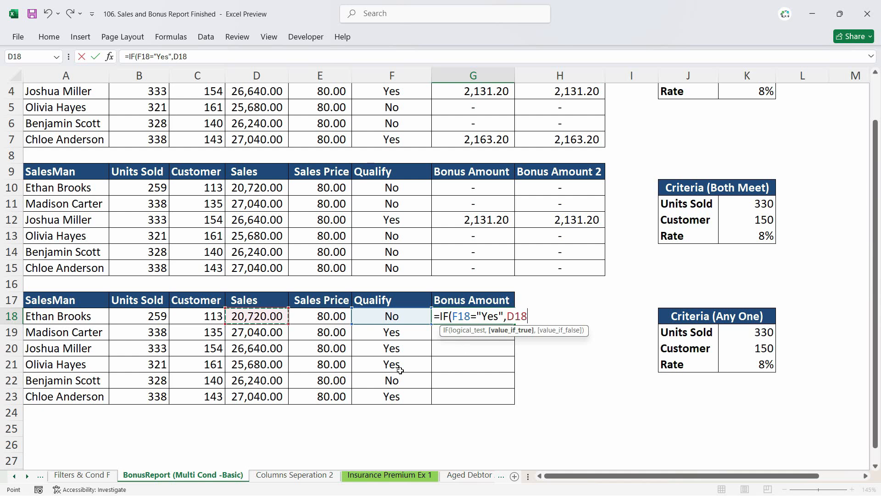
{"action": "type", "text": "*"}
{"action": "left_click", "coordinate": [762, 364]}
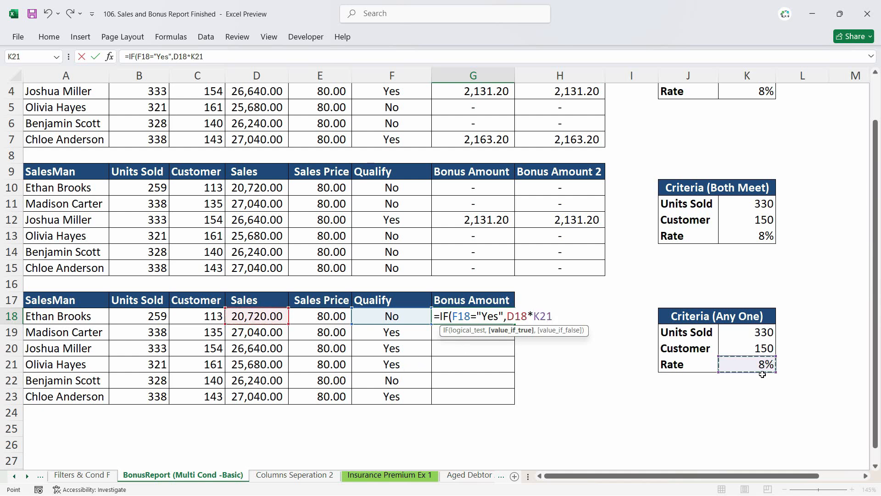
{"action": "key", "text": "F4"}
{"action": "type", "text": ",\"-"}
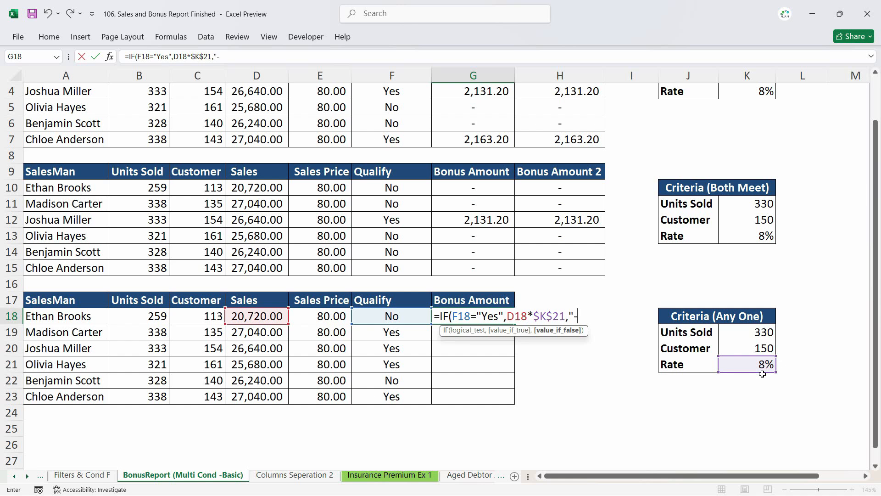
{"action": "type", "text": "\""}
{"action": "key", "text": "Return"}
- Fill the bonus formula down the Bonus Amount column, then undo the fill
{"action": "left_click", "coordinate": [501, 317]}
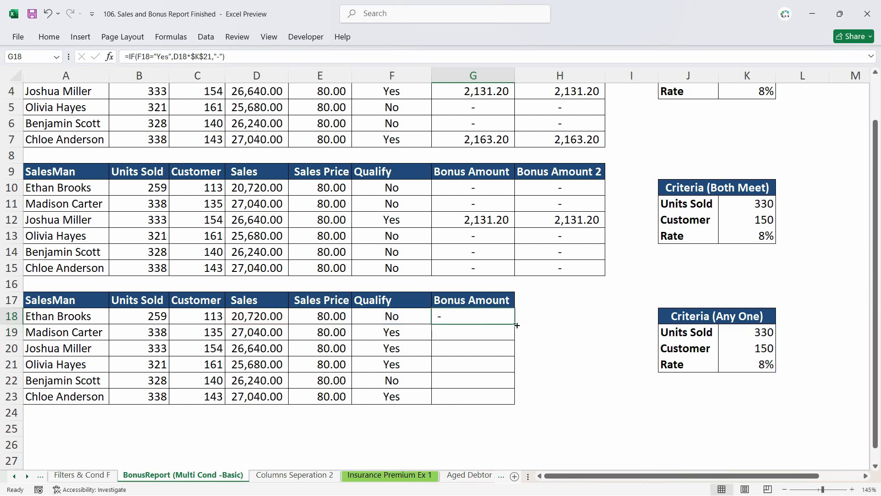
{"action": "double_click", "coordinate": [515, 324]}
{"action": "left_click", "coordinate": [496, 382]}
{"action": "left_click", "coordinate": [488, 313]}
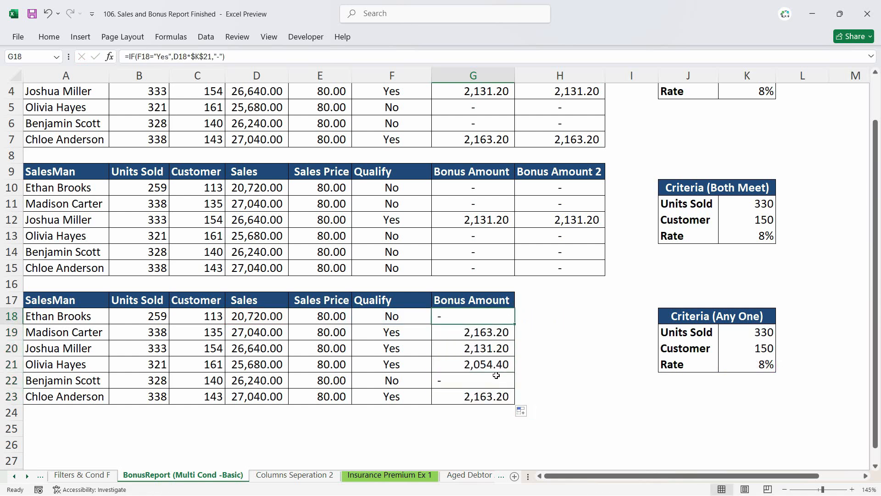
{"action": "key", "text": "ctrl+z"}
{"action": "key", "text": "F2"}
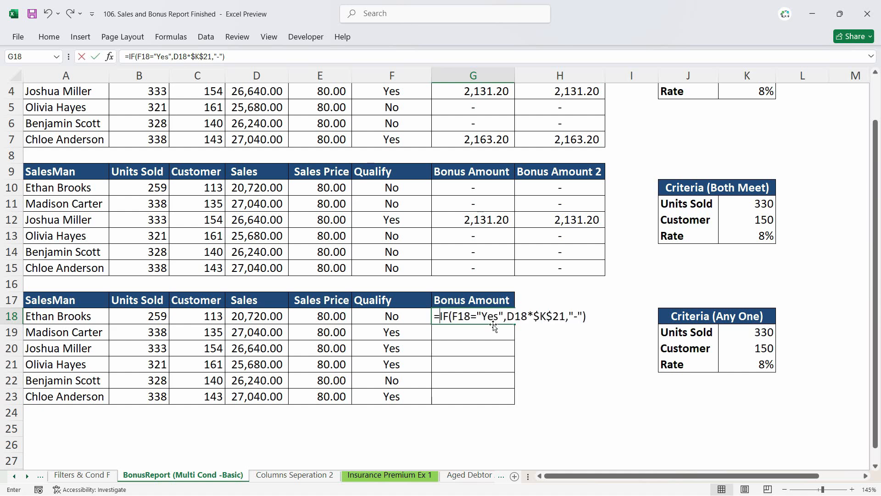
{"action": "key", "text": "Escape"}
- Replace the first Bonus Amount formula with =IF(F18="No","-",D18*$K$21)
{"action": "type", "text": "=if"}
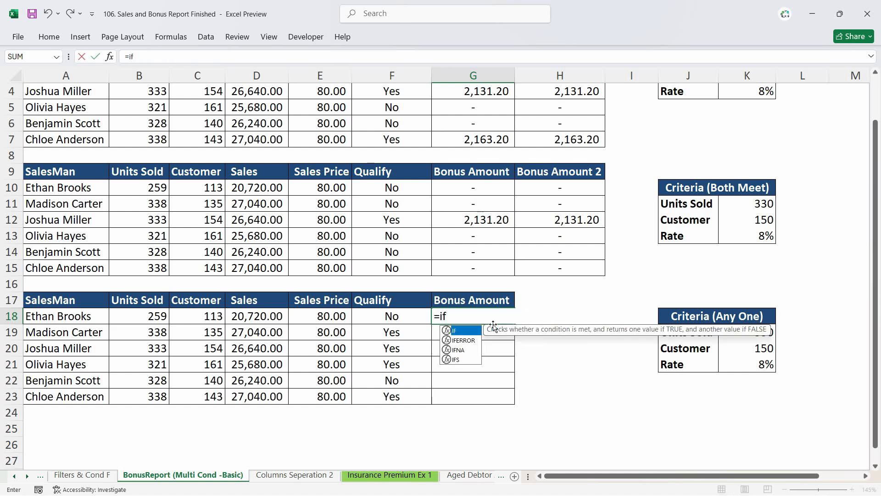
{"action": "key", "text": "Tab"}
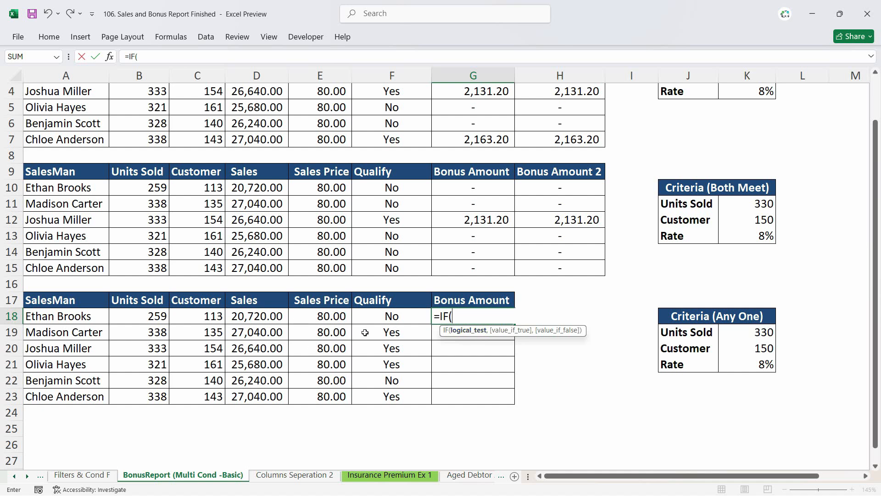
{"action": "left_click", "coordinate": [367, 318]}
{"action": "type", "text": "=\""}
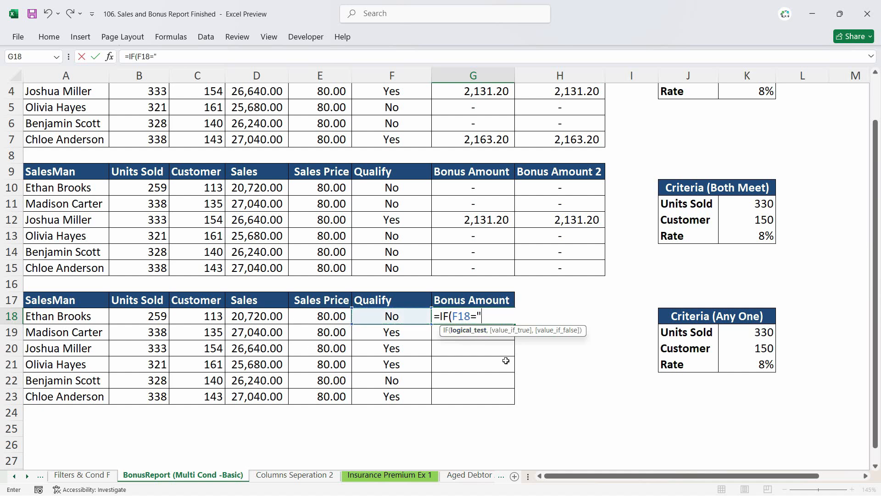
{"action": "type", "text": "No\","}
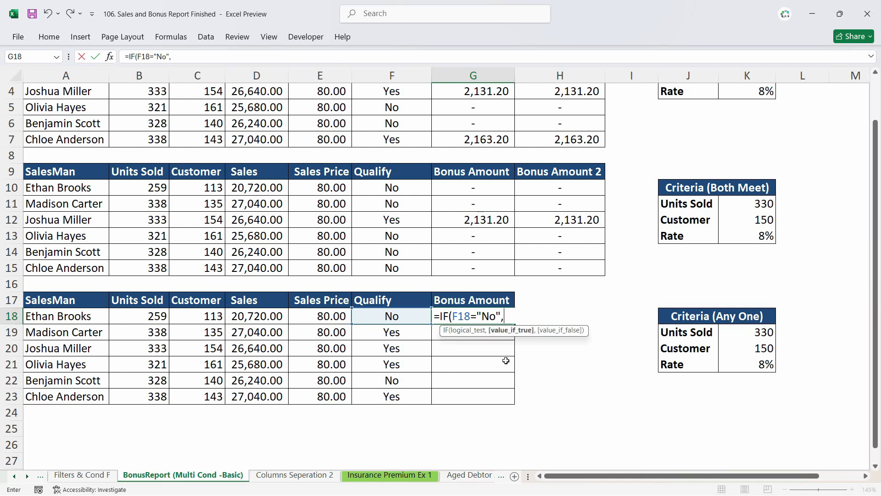
{"action": "type", "text": "\"-\","}
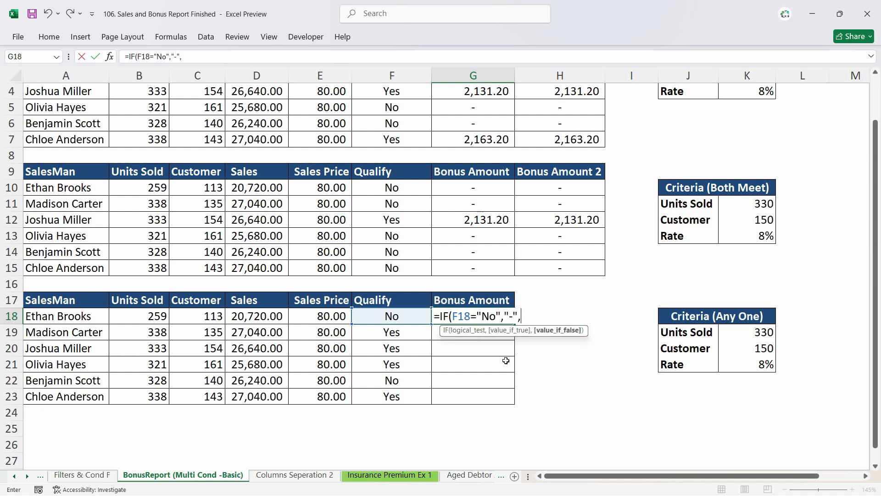
{"action": "left_click", "coordinate": [269, 316]}
{"action": "type", "text": "*"}
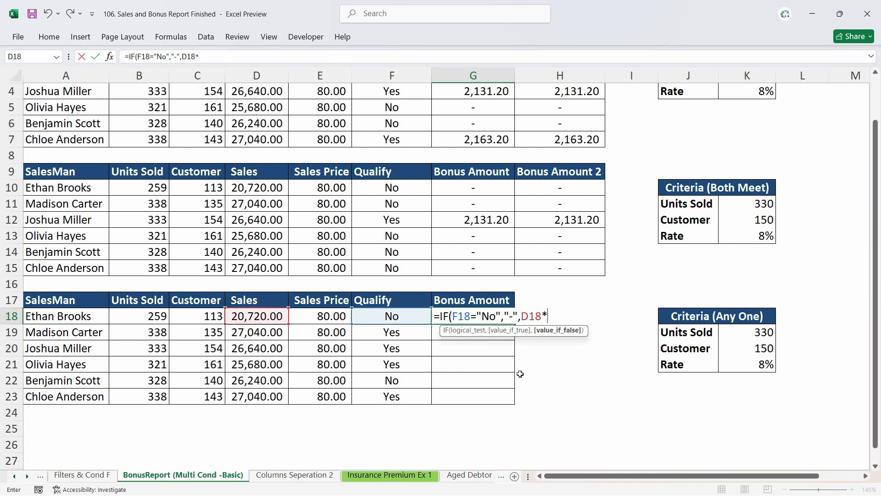
{"action": "left_click", "coordinate": [755, 365]}
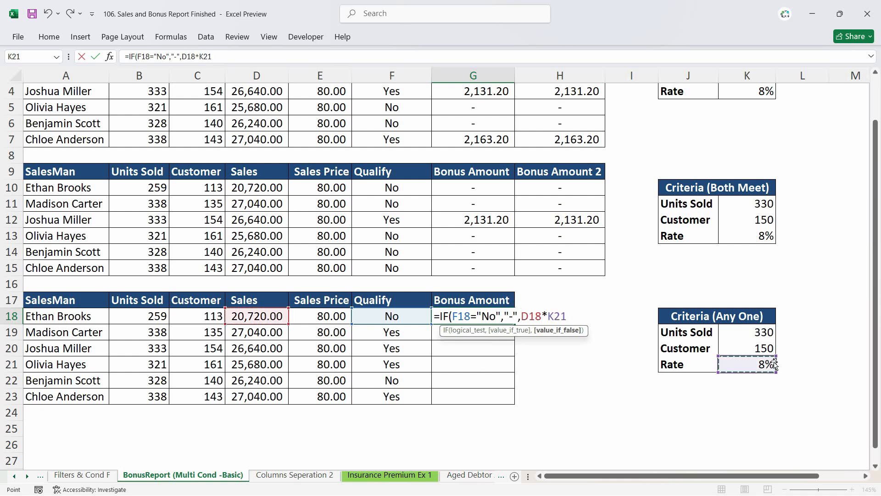
{"action": "key", "text": "F4"}
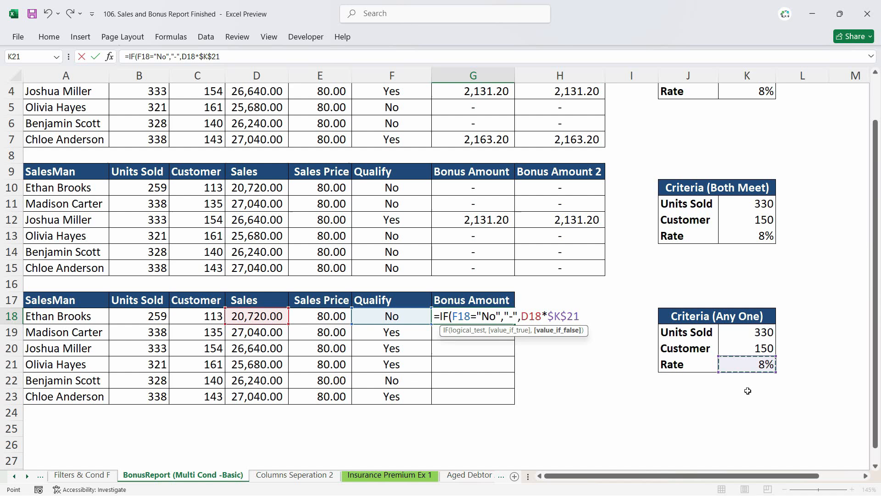
{"action": "key", "text": "Return"}
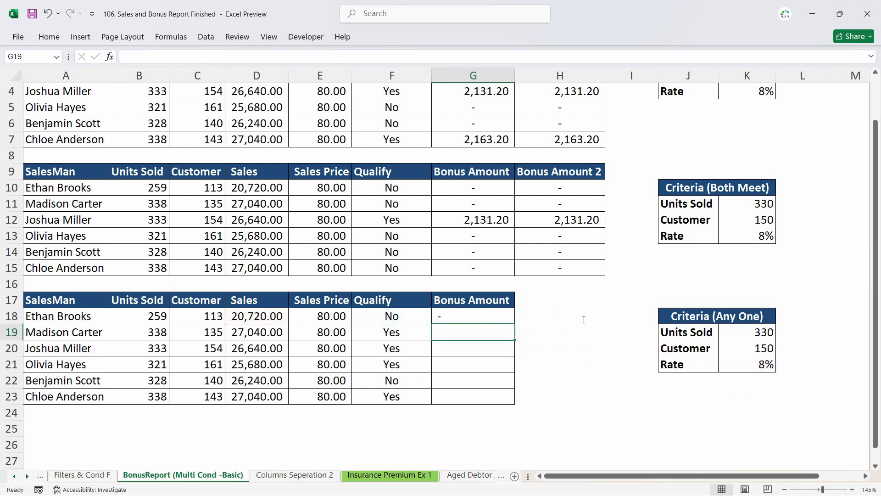
- Fill the new bonus formula down the Bonus Amount column for all salesmen
{"action": "left_click", "coordinate": [510, 320]}
{"action": "left_click_drag", "start_coordinate": [516, 324], "coordinate": [514, 404]}
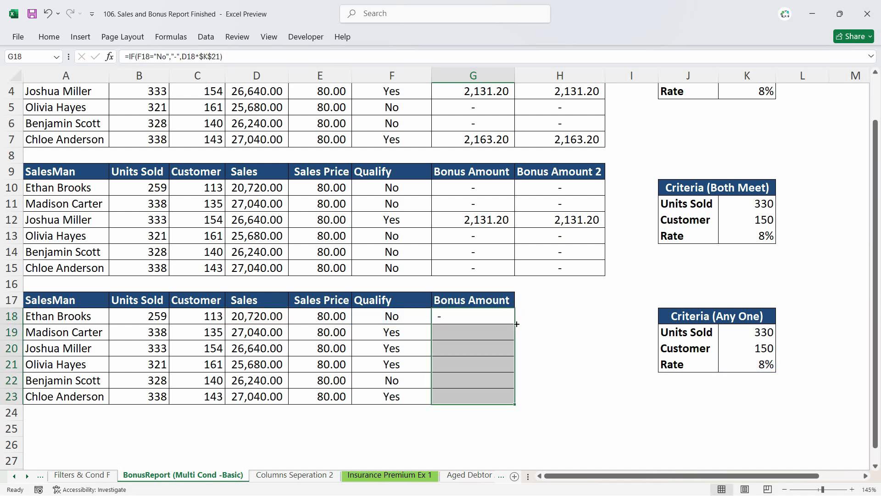
{"action": "left_click", "coordinate": [487, 367]}
- Add a Bonus Amount 2 header in the column beside Bonus Amount
{"action": "left_click", "coordinate": [557, 305]}
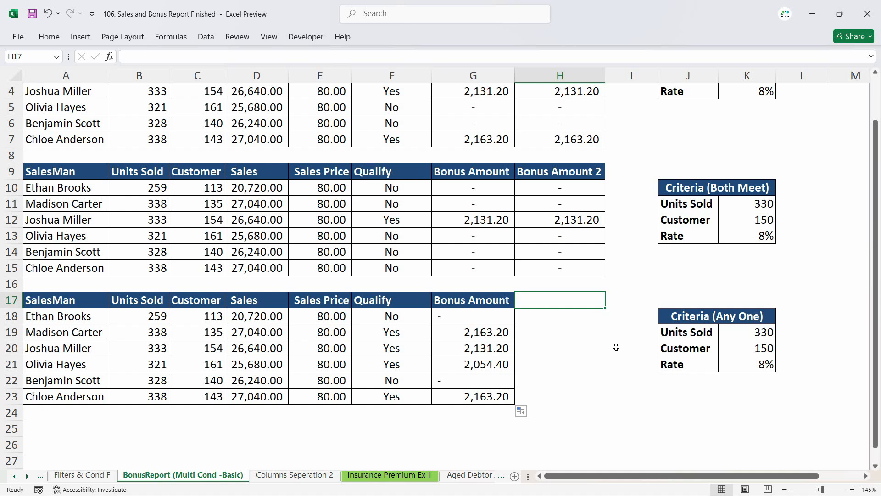
{"action": "type", "text": "Bonus 2"}
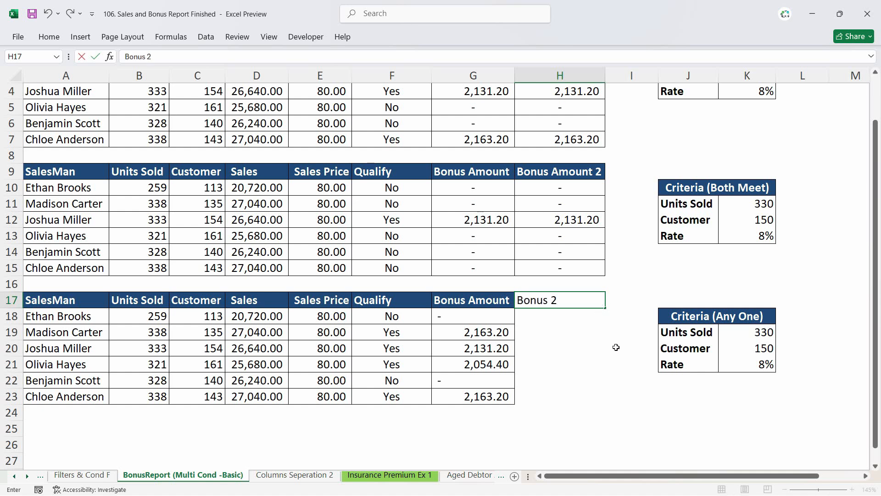
{"action": "key", "text": "BackSpace"}
{"action": "type", "text": "Amount 2"}
{"action": "key", "text": "Return"}
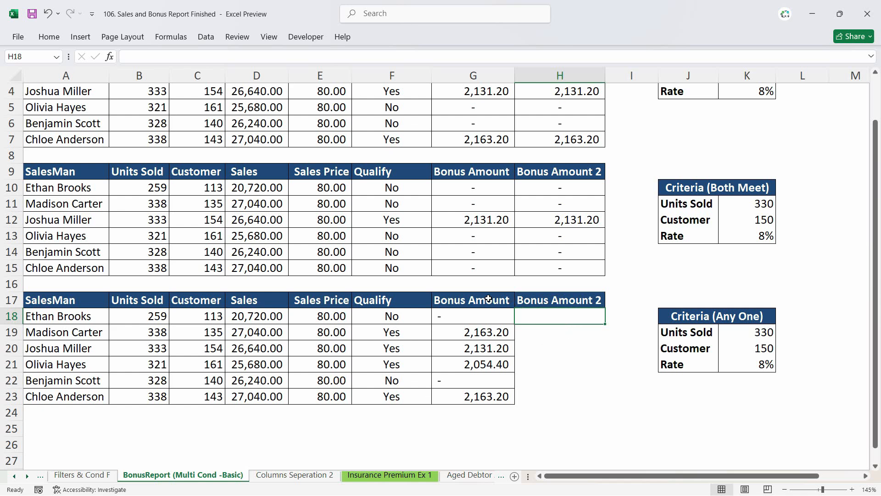
- Copy the Bonus Amount column's formatting onto the new Bonus Amount 2 column with Format Painter
{"action": "left_click_drag", "start_coordinate": [487, 298], "coordinate": [484, 396]}
{"action": "key", "text": "ctrl+c"}
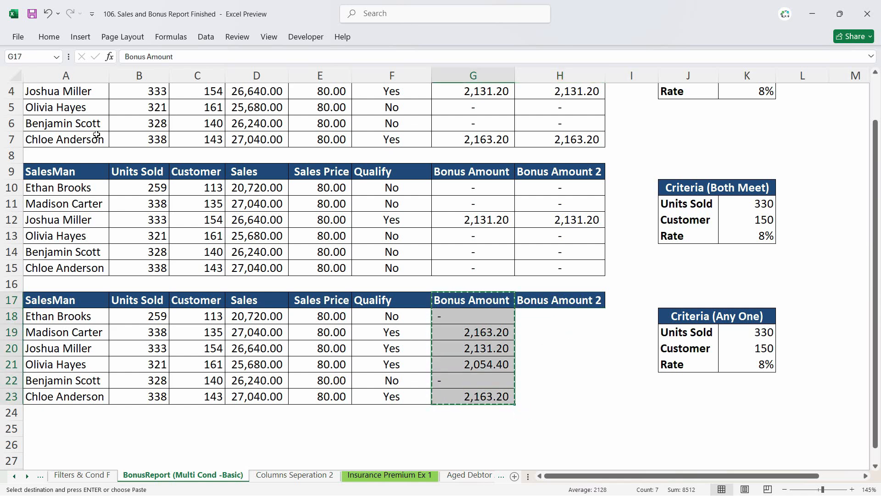
{"action": "key", "text": "Escape"}
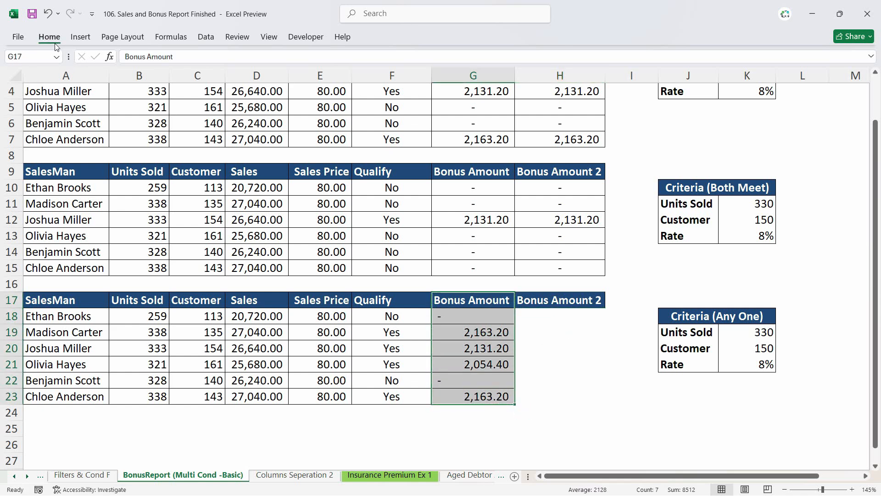
{"action": "left_click", "coordinate": [50, 38]}
{"action": "left_click", "coordinate": [43, 83]}
{"action": "left_click", "coordinate": [560, 311]}
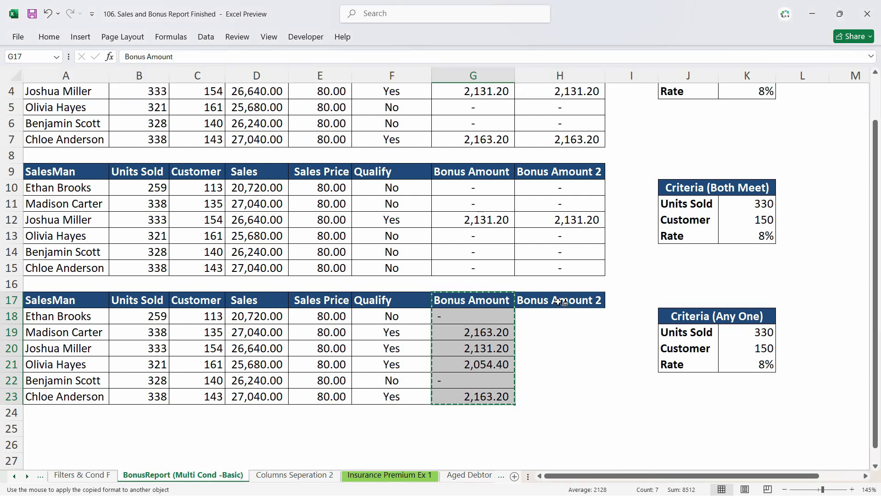
- Enter =IF(OR(B18>=$K$19,C18>=$K$20),D18*$K$21,"-") as the first Bonus Amount 2 formula of the third table
{"action": "type", "text": "="}
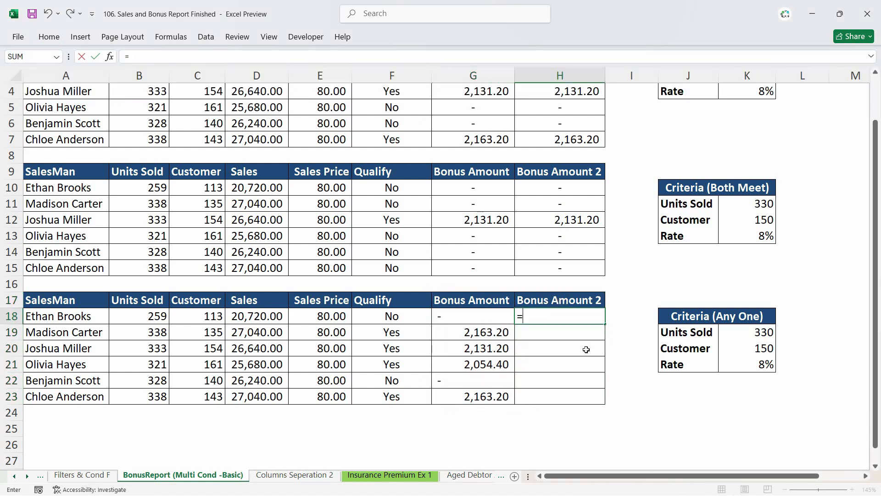
{"action": "key", "text": "Escape"}
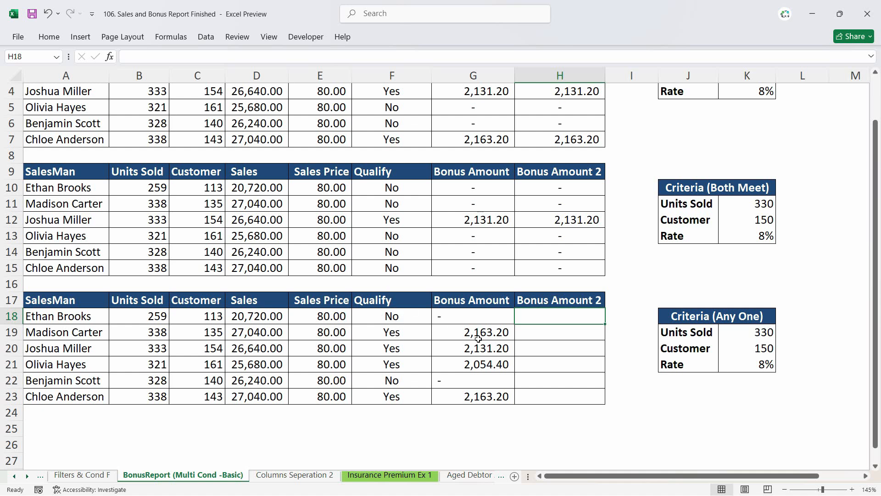
{"action": "type", "text": "=IF("}
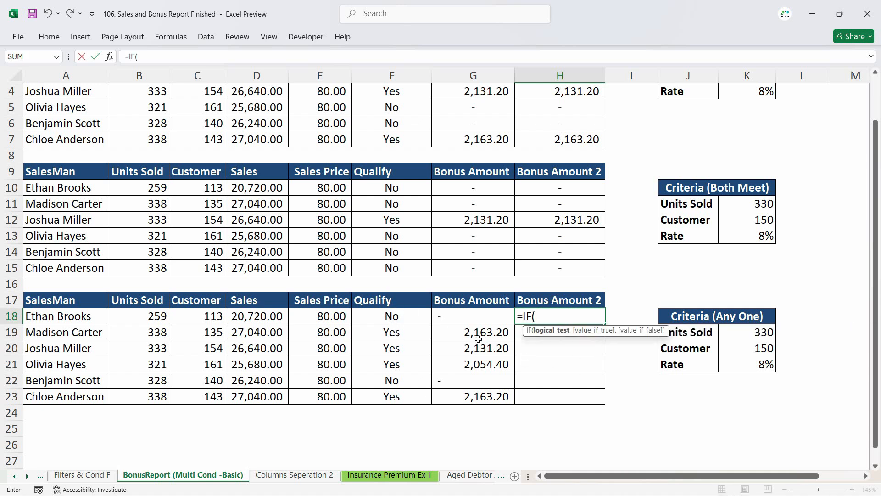
{"action": "type", "text": "or("}
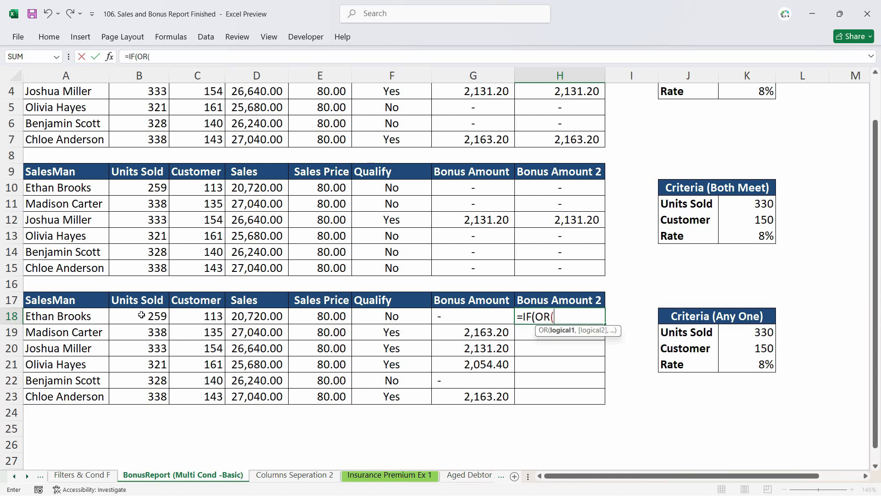
{"action": "left_click", "coordinate": [141, 315]}
{"action": "type", "text": ">"}
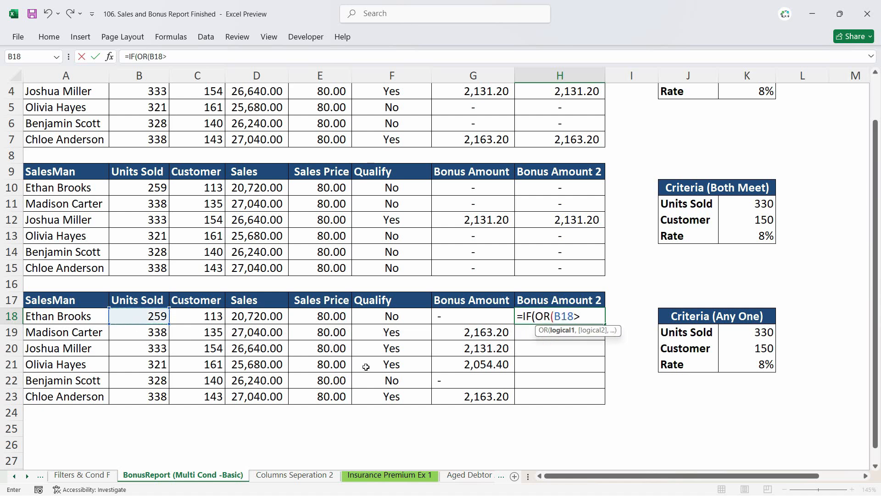
{"action": "type", "text": "="}
{"action": "left_click", "coordinate": [760, 334]}
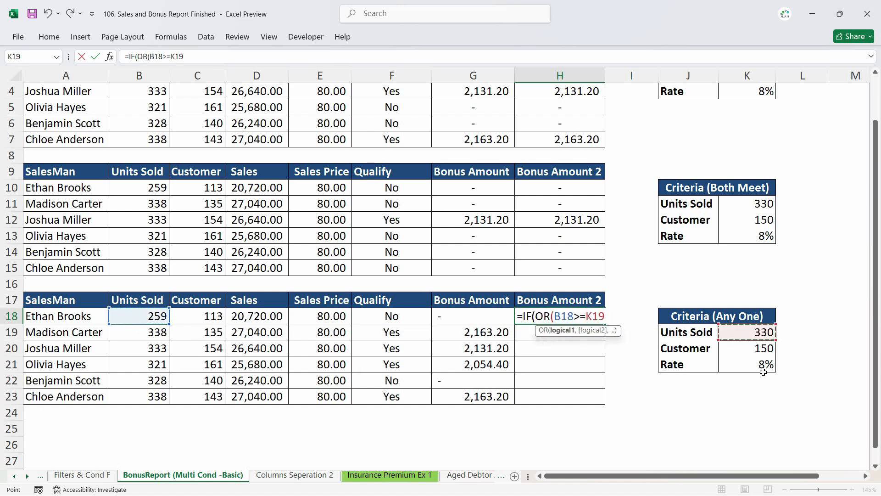
{"action": "key", "text": "F4"}
{"action": "type", "text": ","}
{"action": "left_click", "coordinate": [205, 320]}
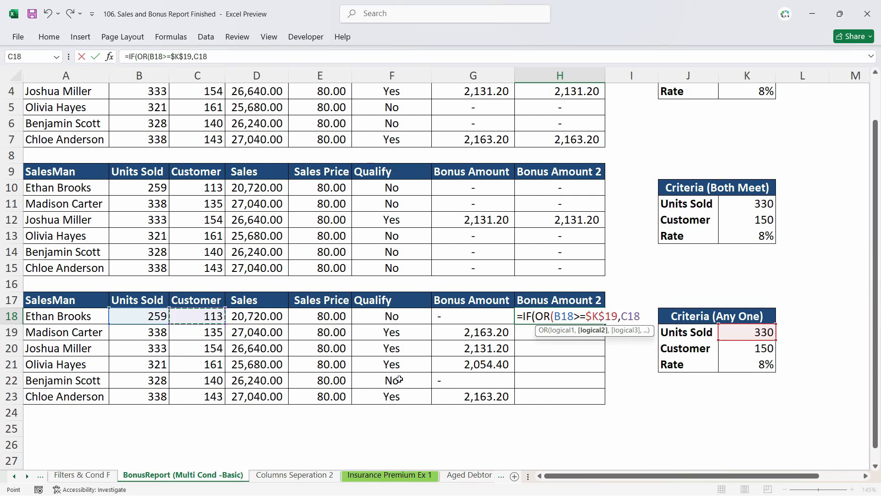
{"action": "type", "text": ">="}
{"action": "left_click", "coordinate": [769, 348]}
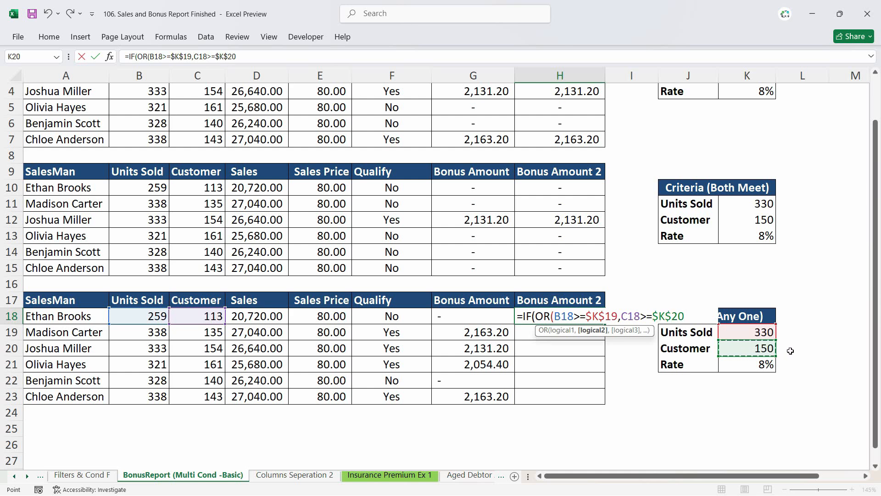
{"action": "type", "text": ")"}
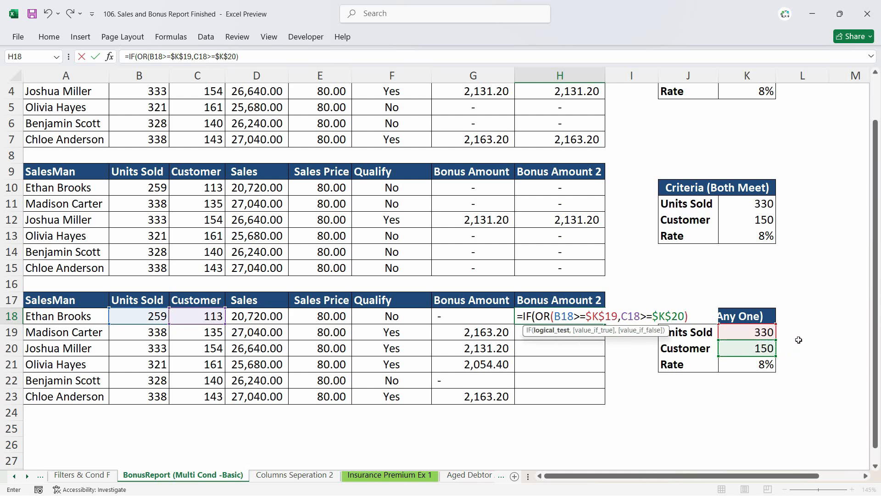
{"action": "type", "text": ","}
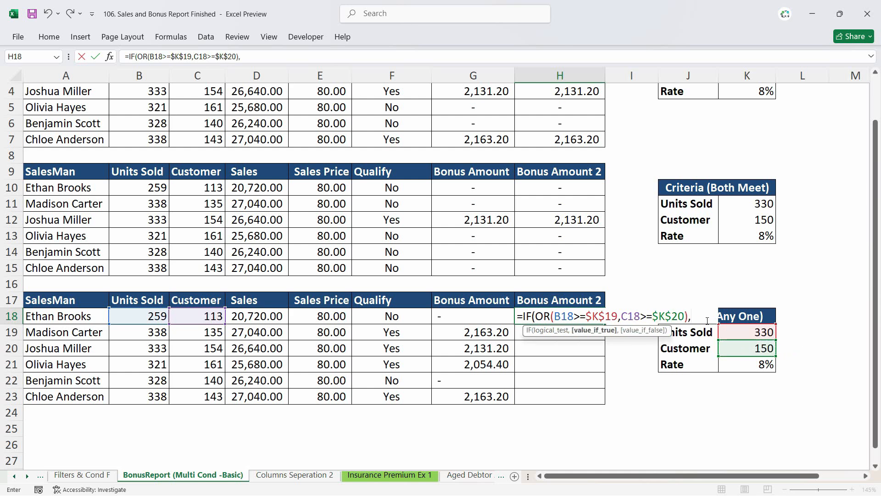
{"action": "left_click", "coordinate": [243, 316]}
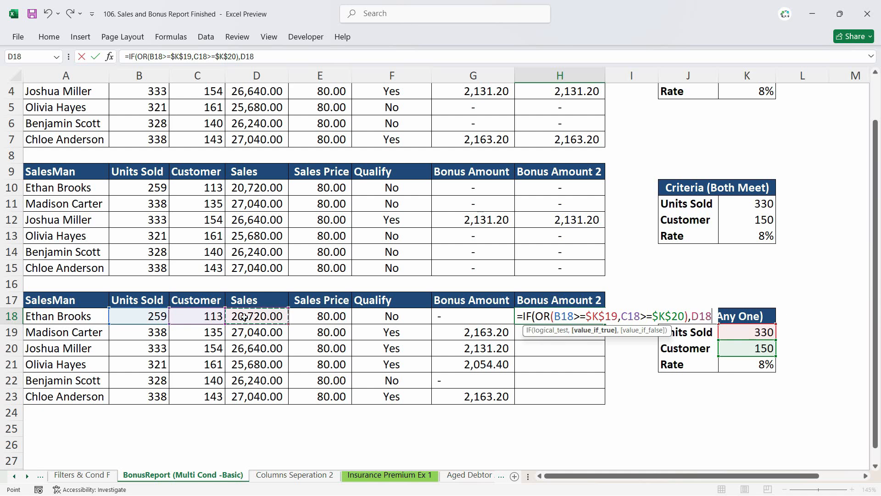
{"action": "type", "text": "*"}
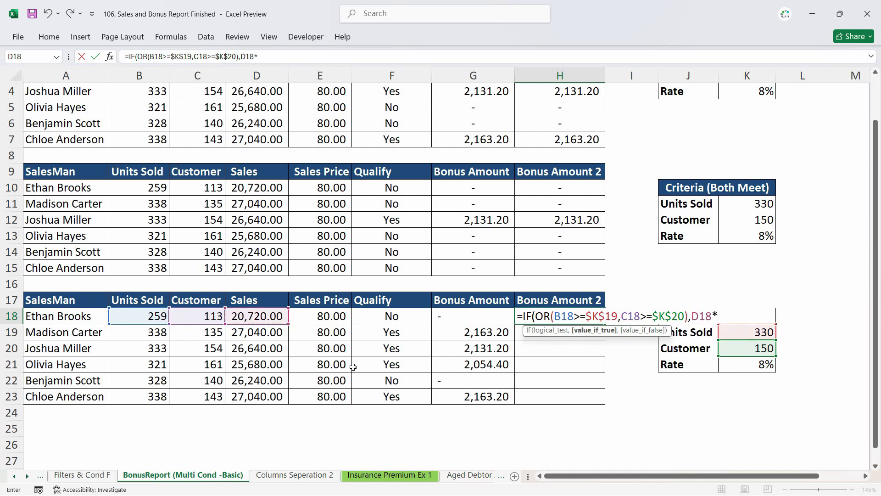
{"action": "left_click", "coordinate": [751, 366]}
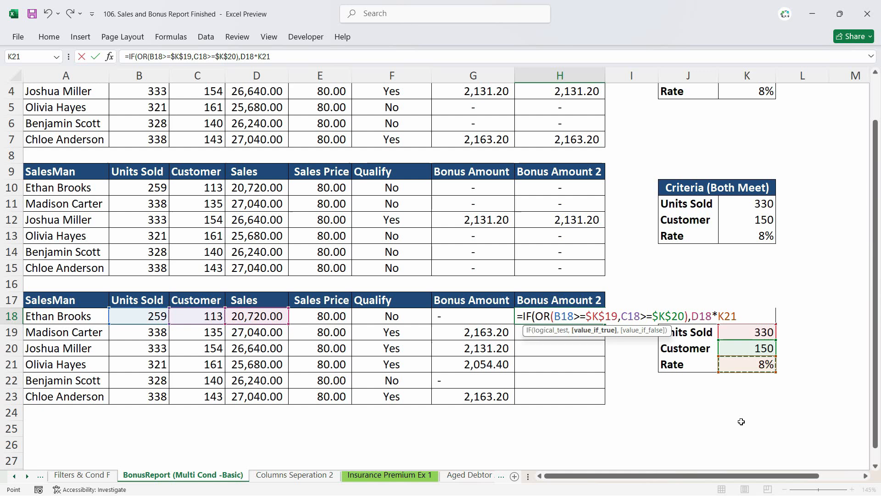
{"action": "key", "text": "F4"}
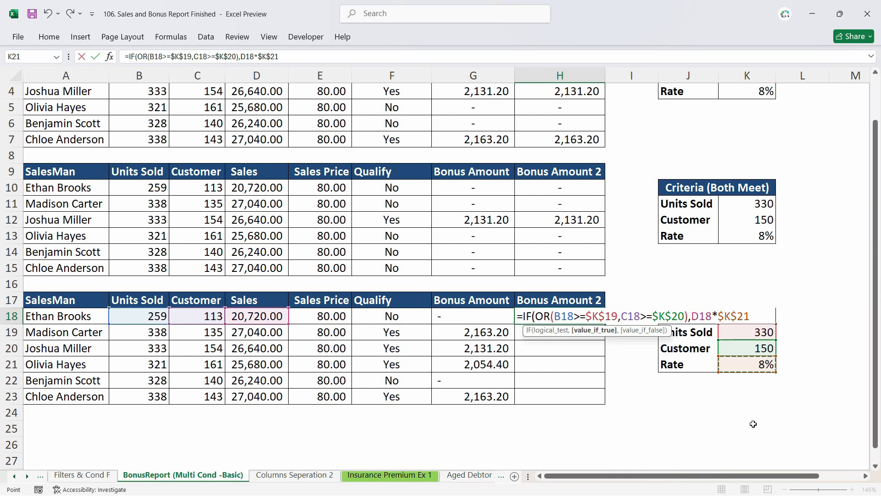
{"action": "type", "text": ","}
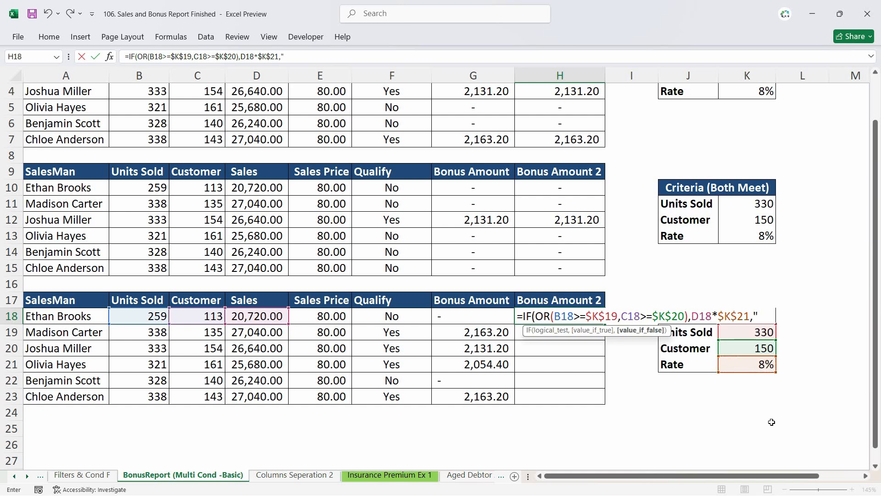
{"action": "type", "text": "\"="}
{"action": "key", "text": "BackSpace"}
{"action": "type", "text": "-\""}
{"action": "key", "text": "shift+Return"}
{"action": "key", "text": "Return"}
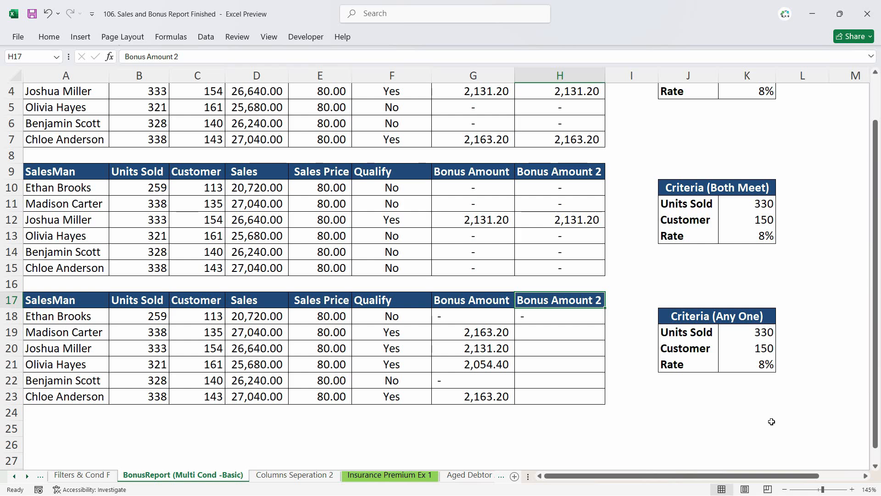
- Fill the new Bonus Amount 2 formula down the column for all salesmen in the third table
{"action": "left_click", "coordinate": [578, 314]}
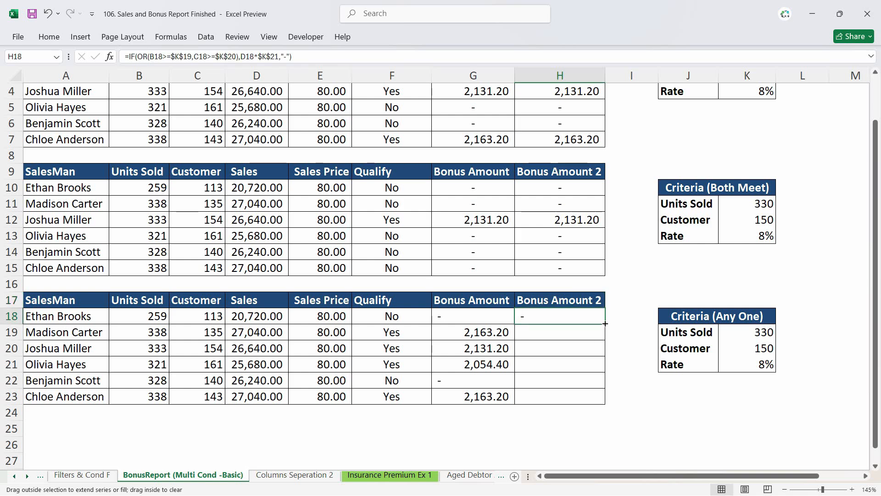
{"action": "double_click", "coordinate": [605, 324]}
{"action": "scroll", "coordinate": [420, 183], "scroll_direction": "up", "scroll_amount": 1}
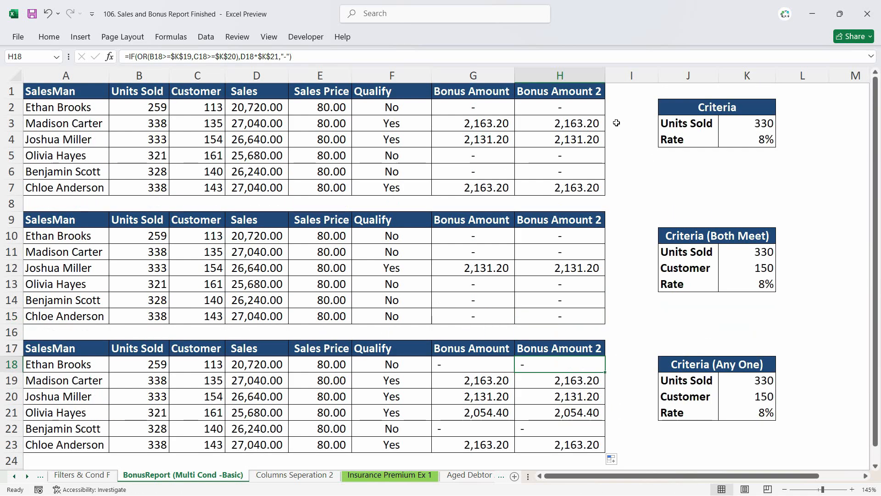
{"action": "scroll", "coordinate": [581, 275], "scroll_direction": "down", "scroll_amount": 2}
- Inspect the Bonus Amount 2 formulas in the first rows of the third table
{"action": "double_click", "coordinate": [567, 266]}
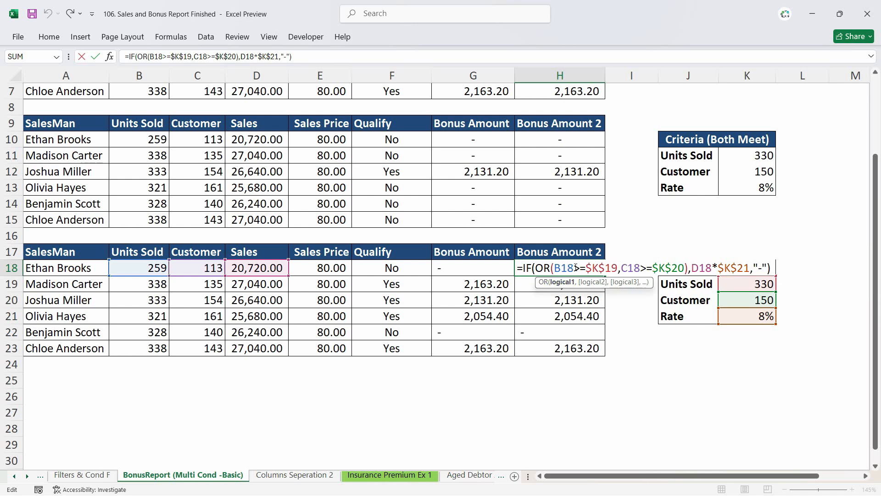
{"action": "key", "text": "ctrl+Return"}
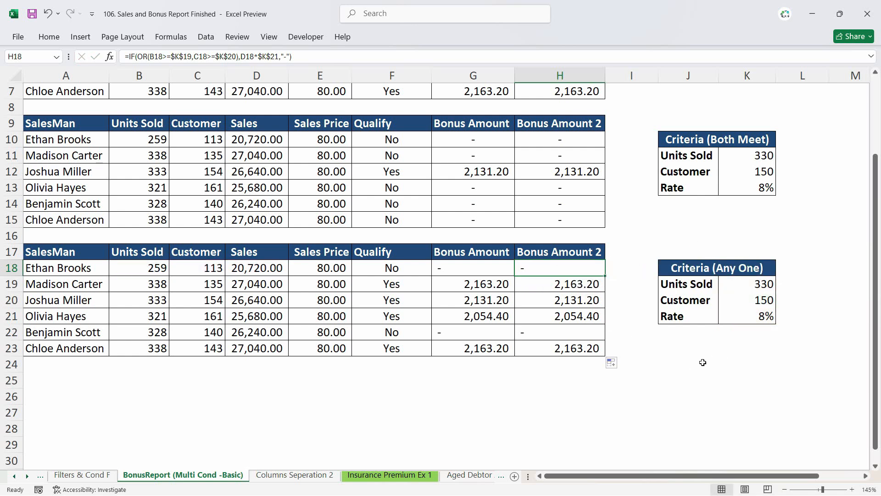
{"action": "left_click", "coordinate": [563, 285]}
{"action": "scroll", "coordinate": [545, 260], "scroll_direction": "up", "scroll_amount": 2}
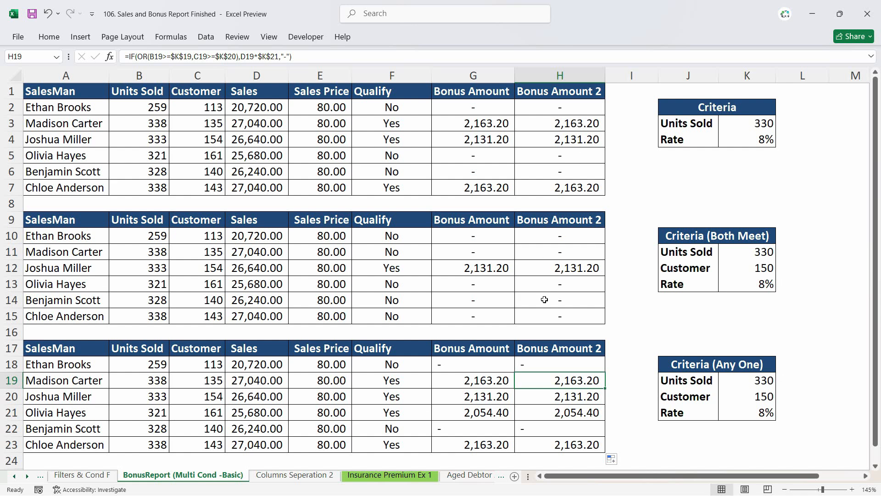
{"action": "left_click", "coordinate": [573, 397]}
{"action": "left_click", "coordinate": [388, 476]}
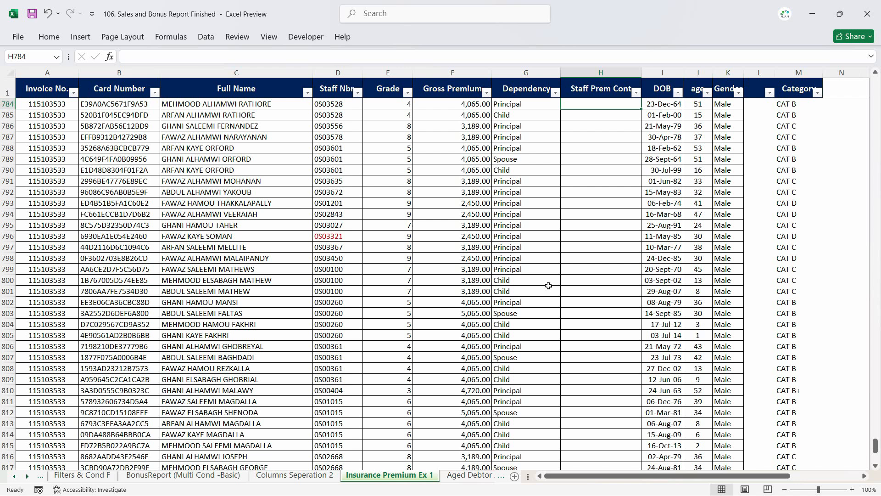
{"action": "left_click", "coordinate": [222, 468]}
{"action": "left_click", "coordinate": [183, 474]}
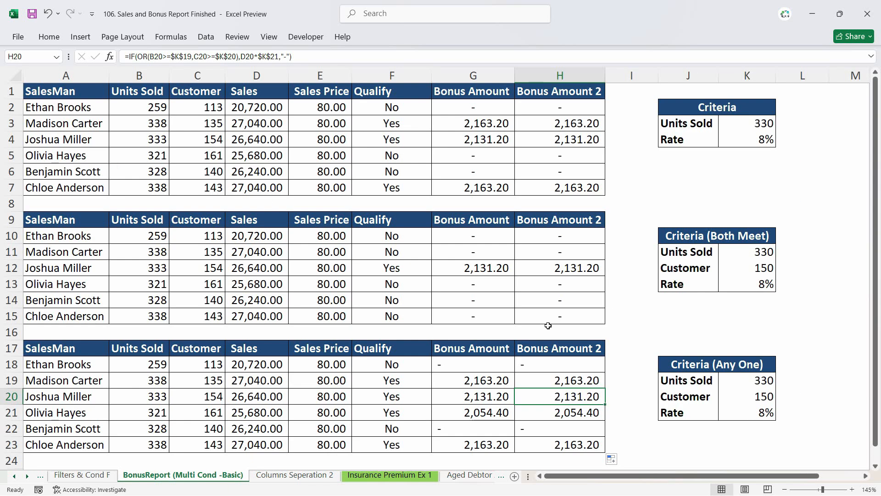